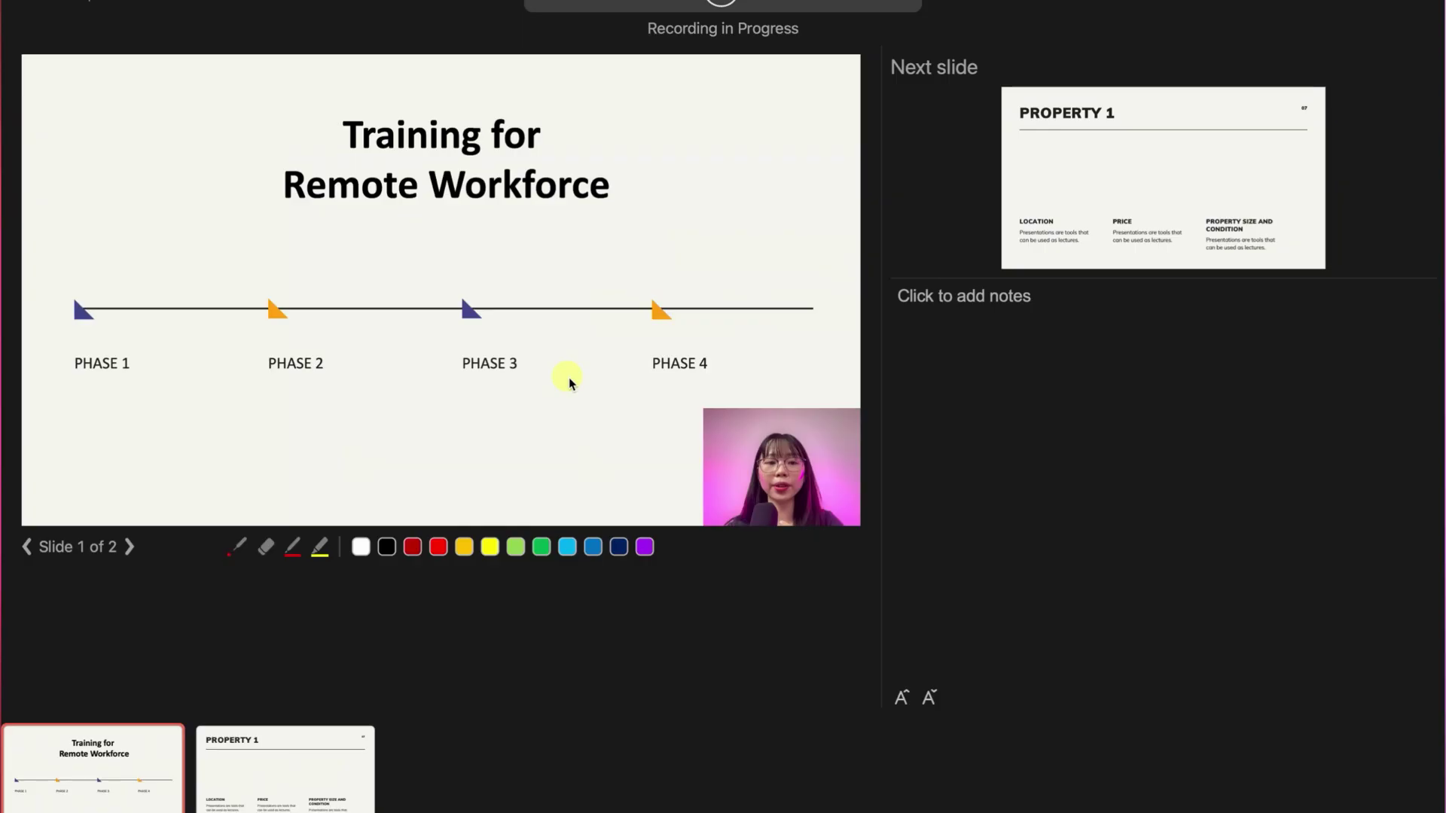
Start a QuickTime Player full-screen recording over the open PowerPoint deck
click(322, 546)
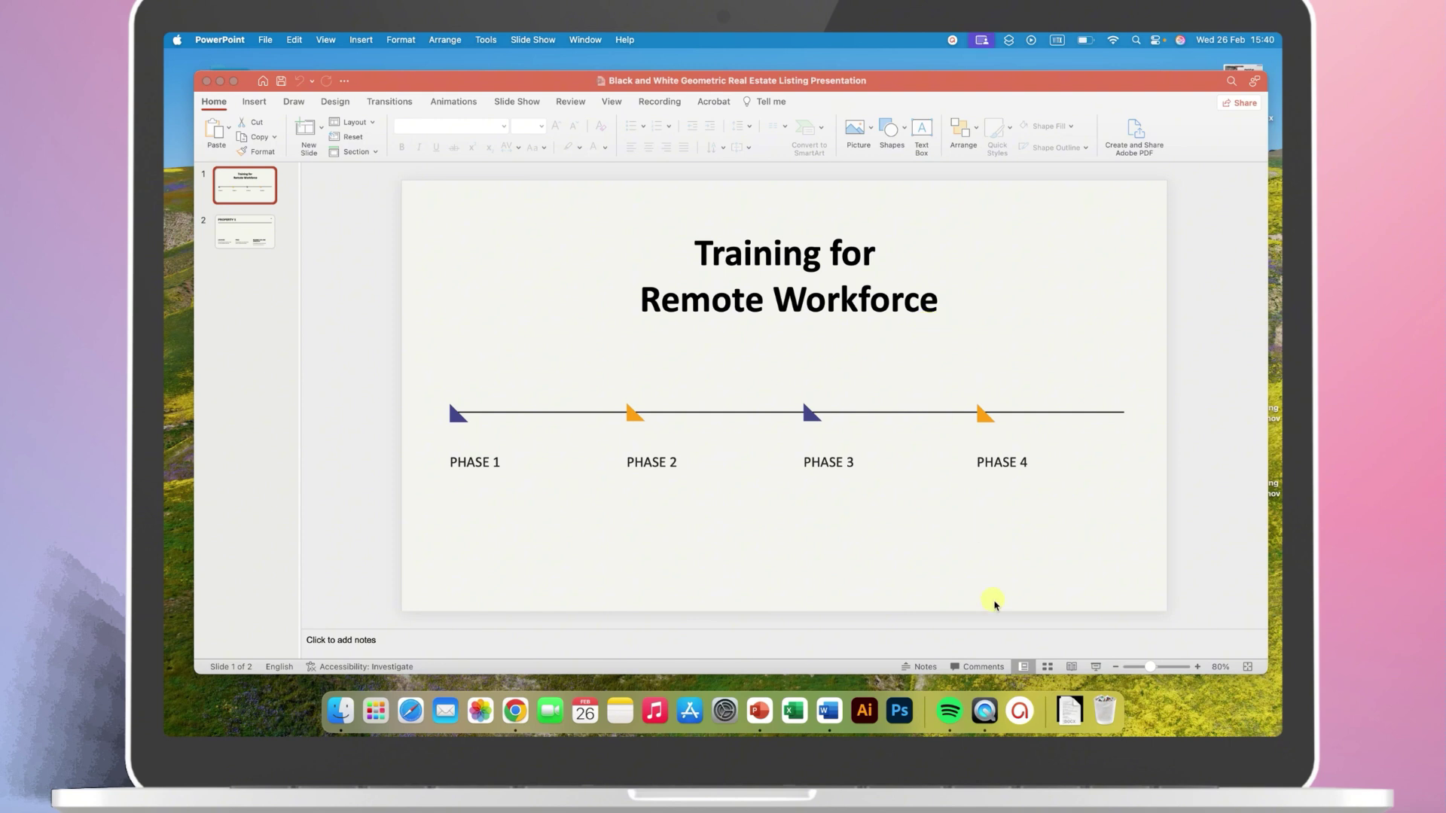
click(986, 705)
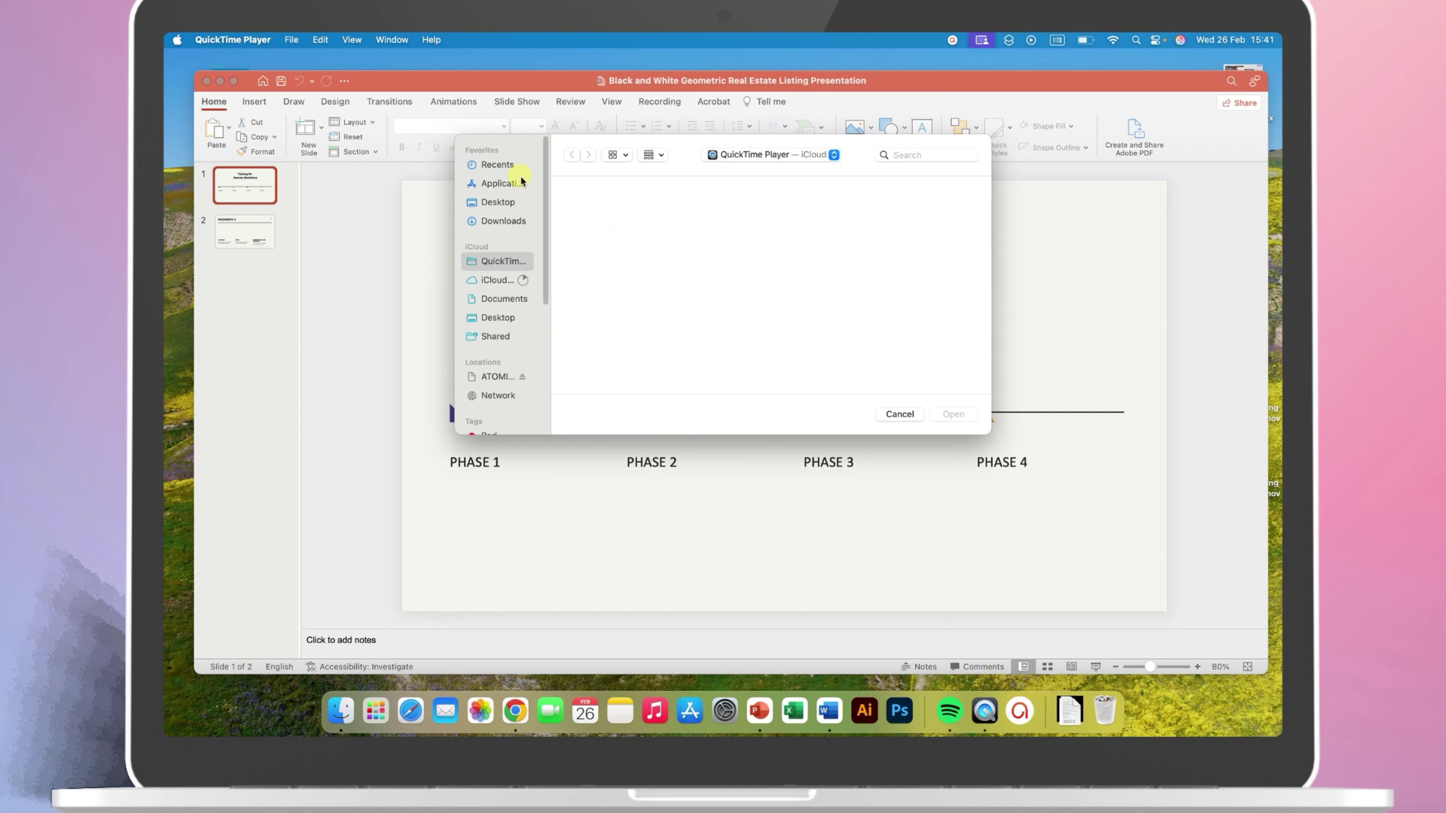
click(292, 40)
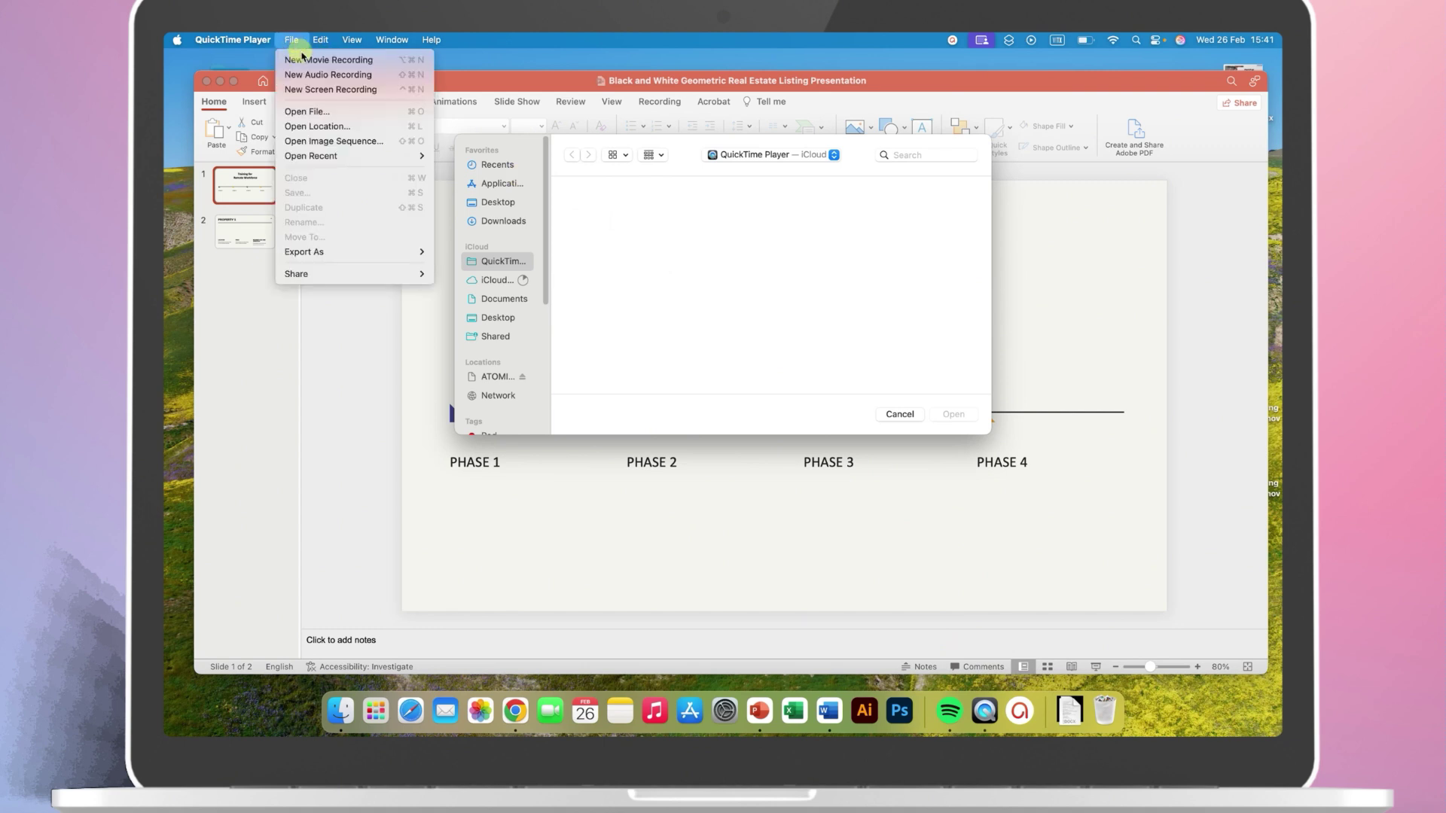
click(336, 89)
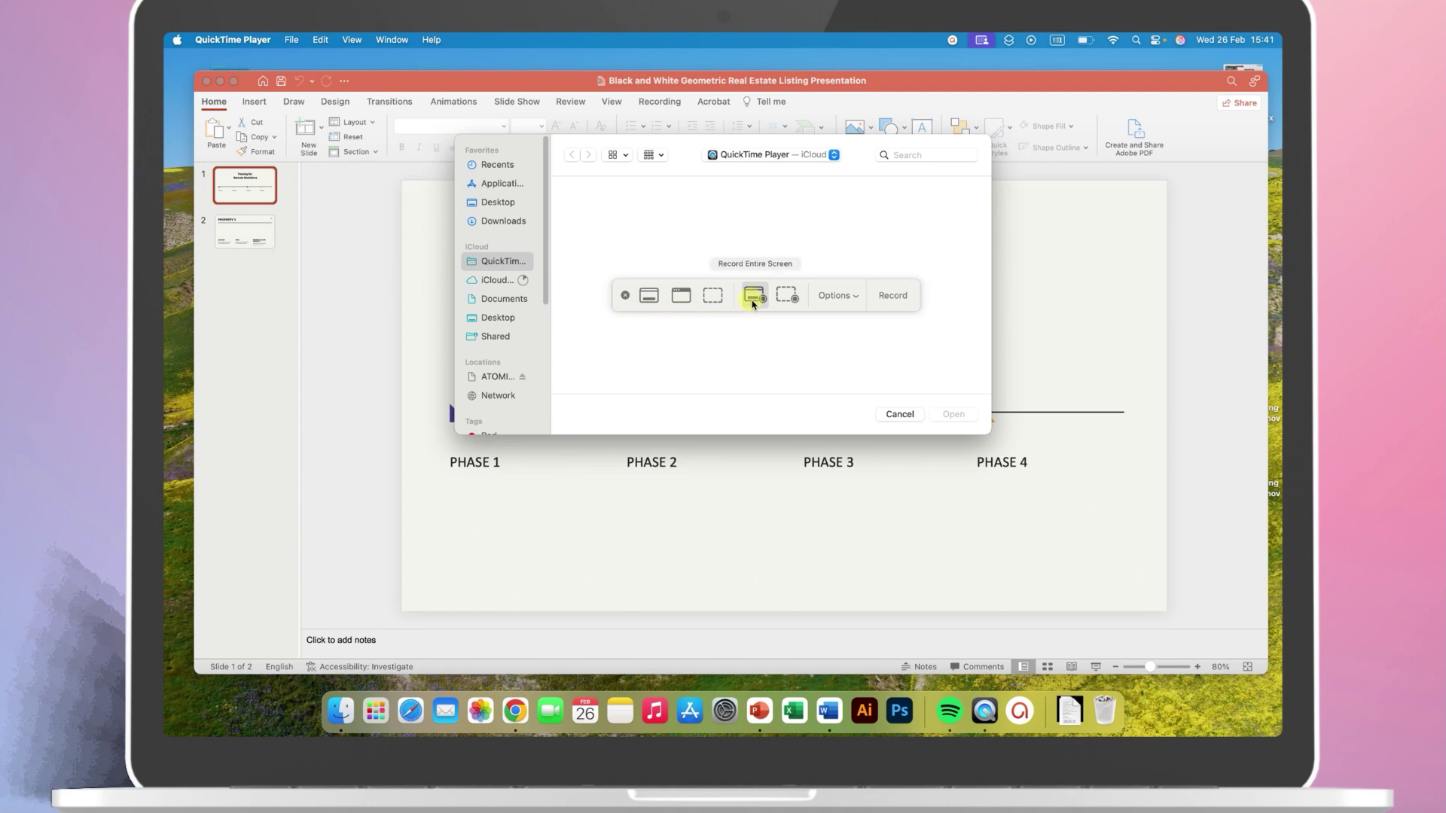
click(893, 296)
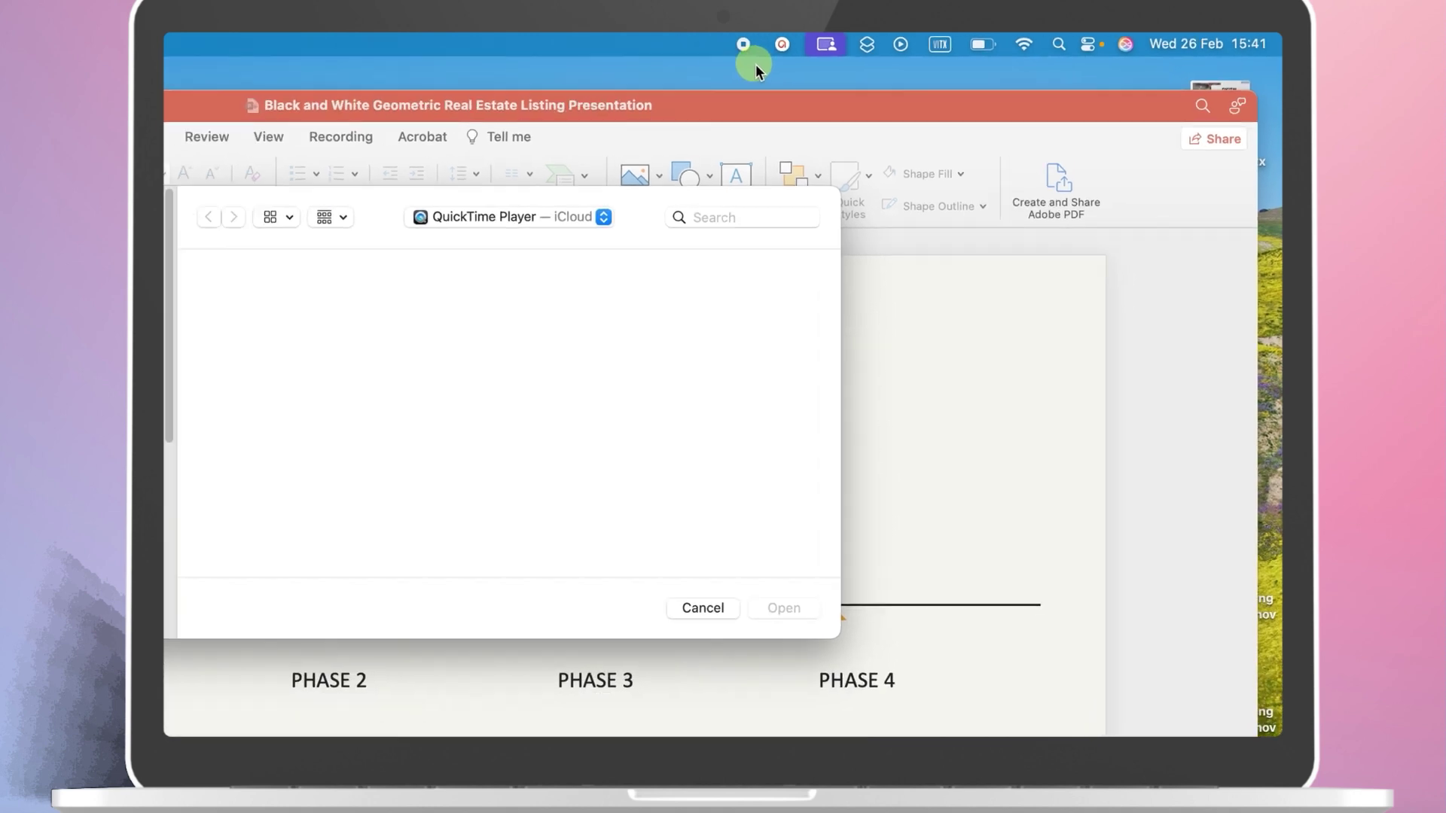
Open a New Movie Recording webcam window and set it to Float on Top
click(210, 42)
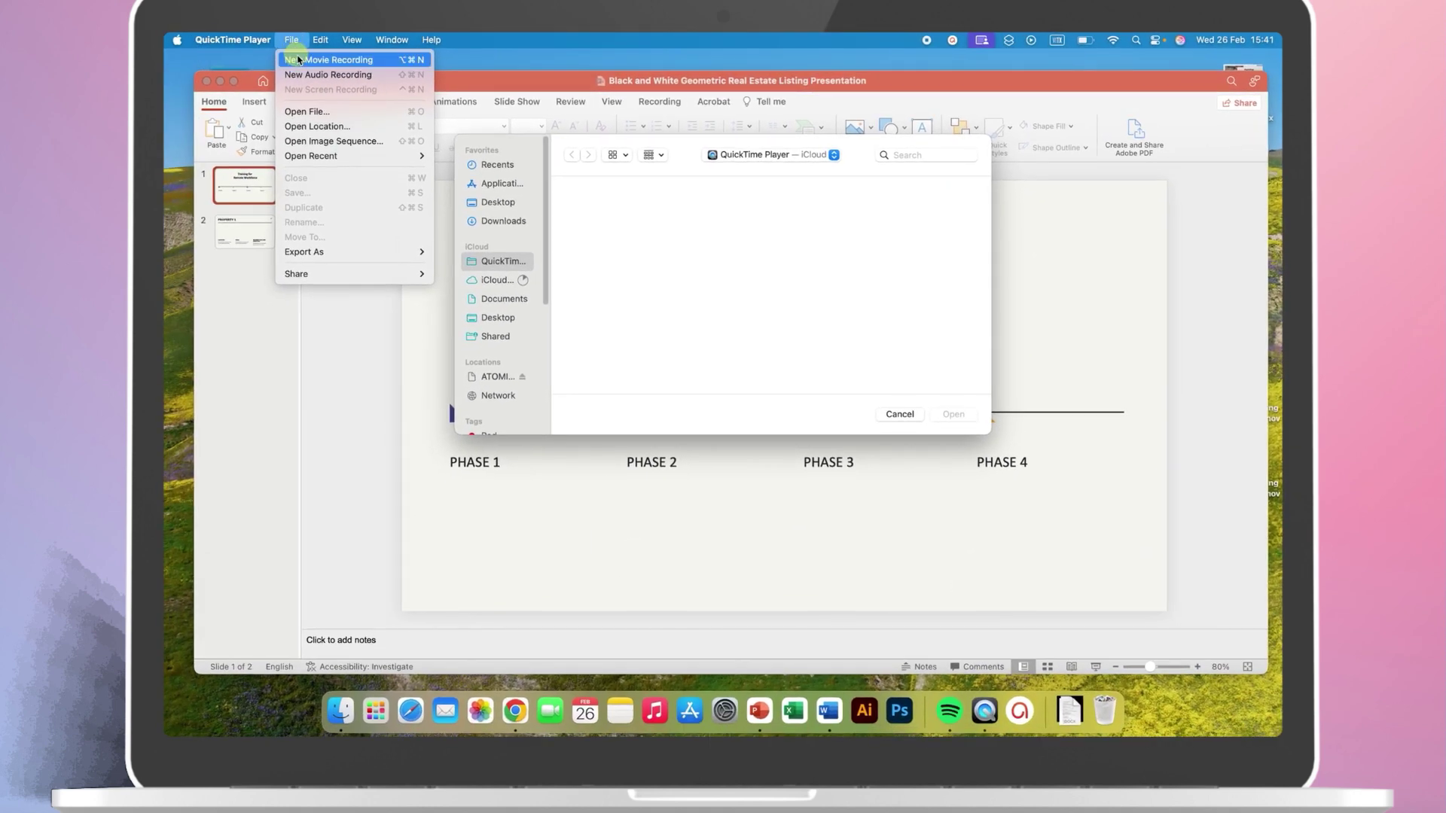
click(299, 61)
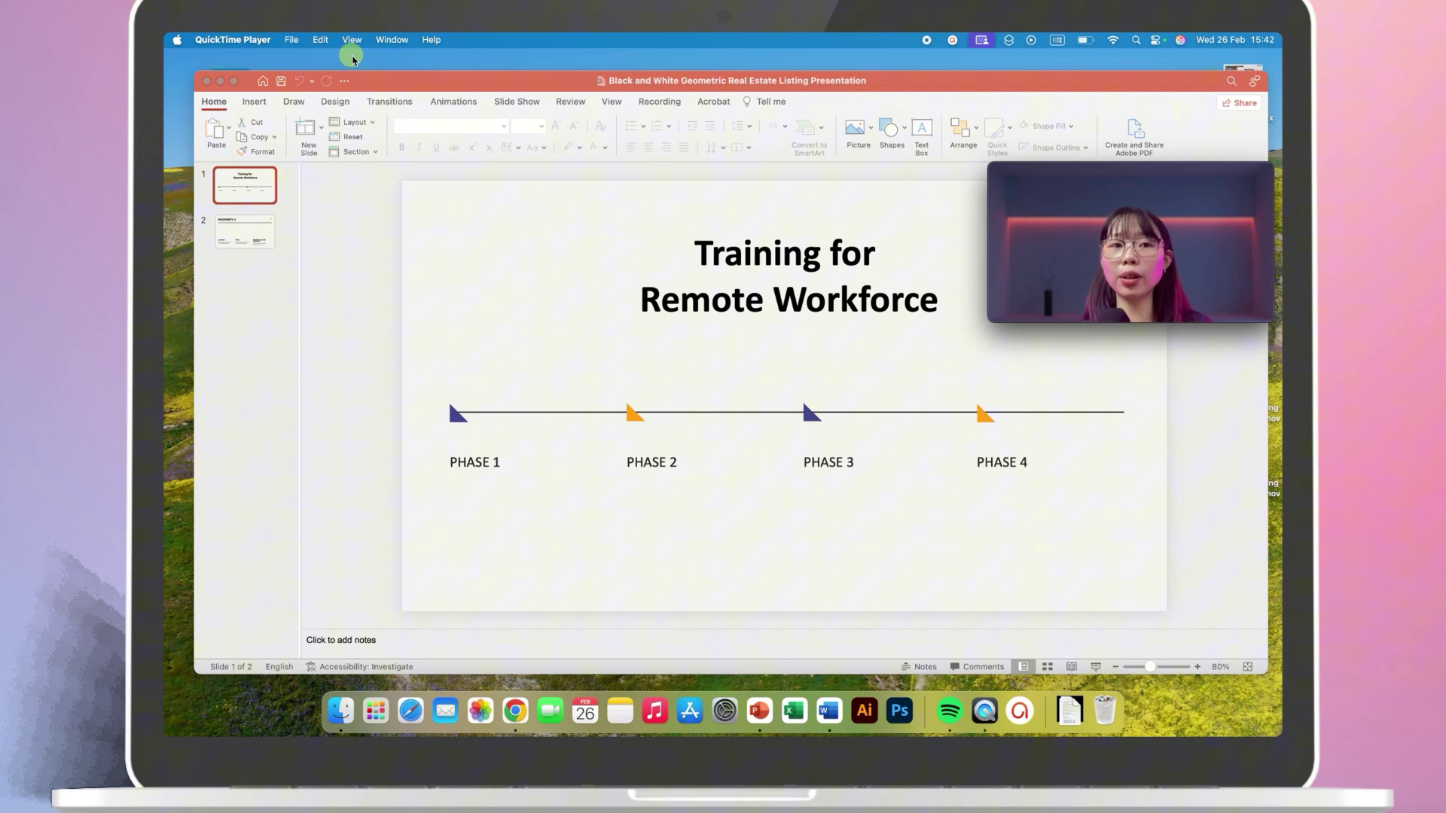
click(352, 41)
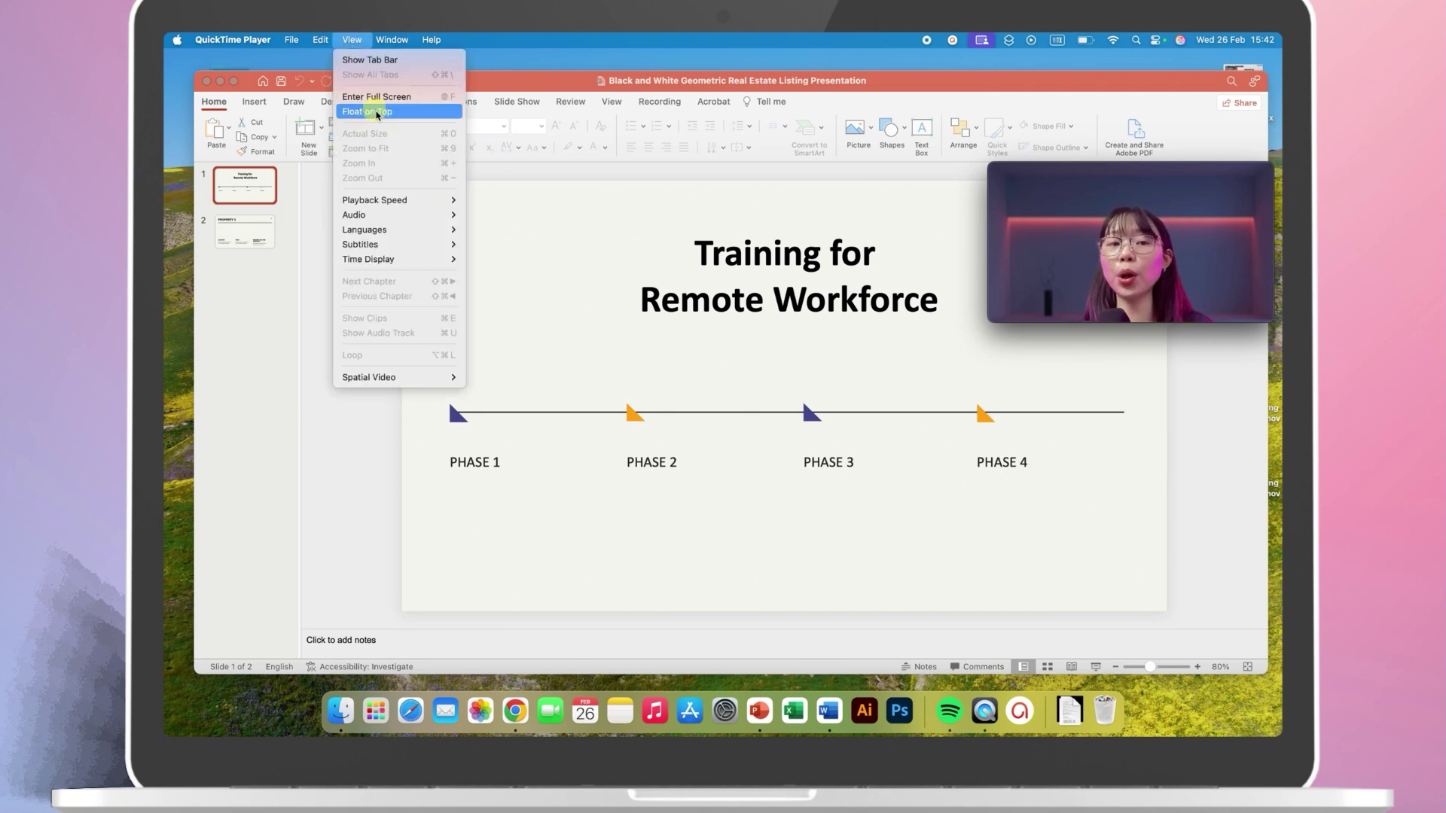
click(378, 113)
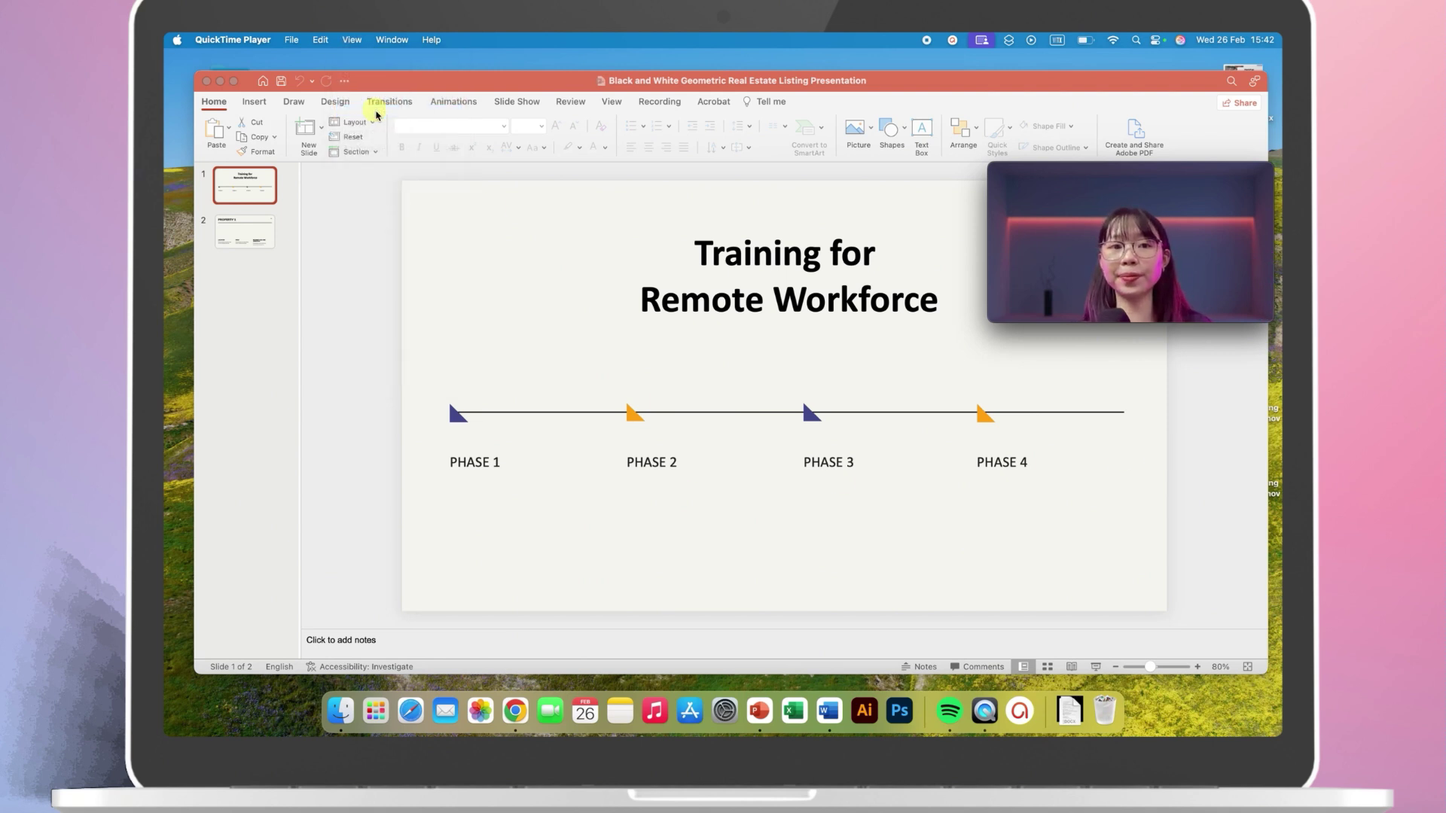
Toggle the camera Background video effect off and back on, leaving it enabled
click(980, 43)
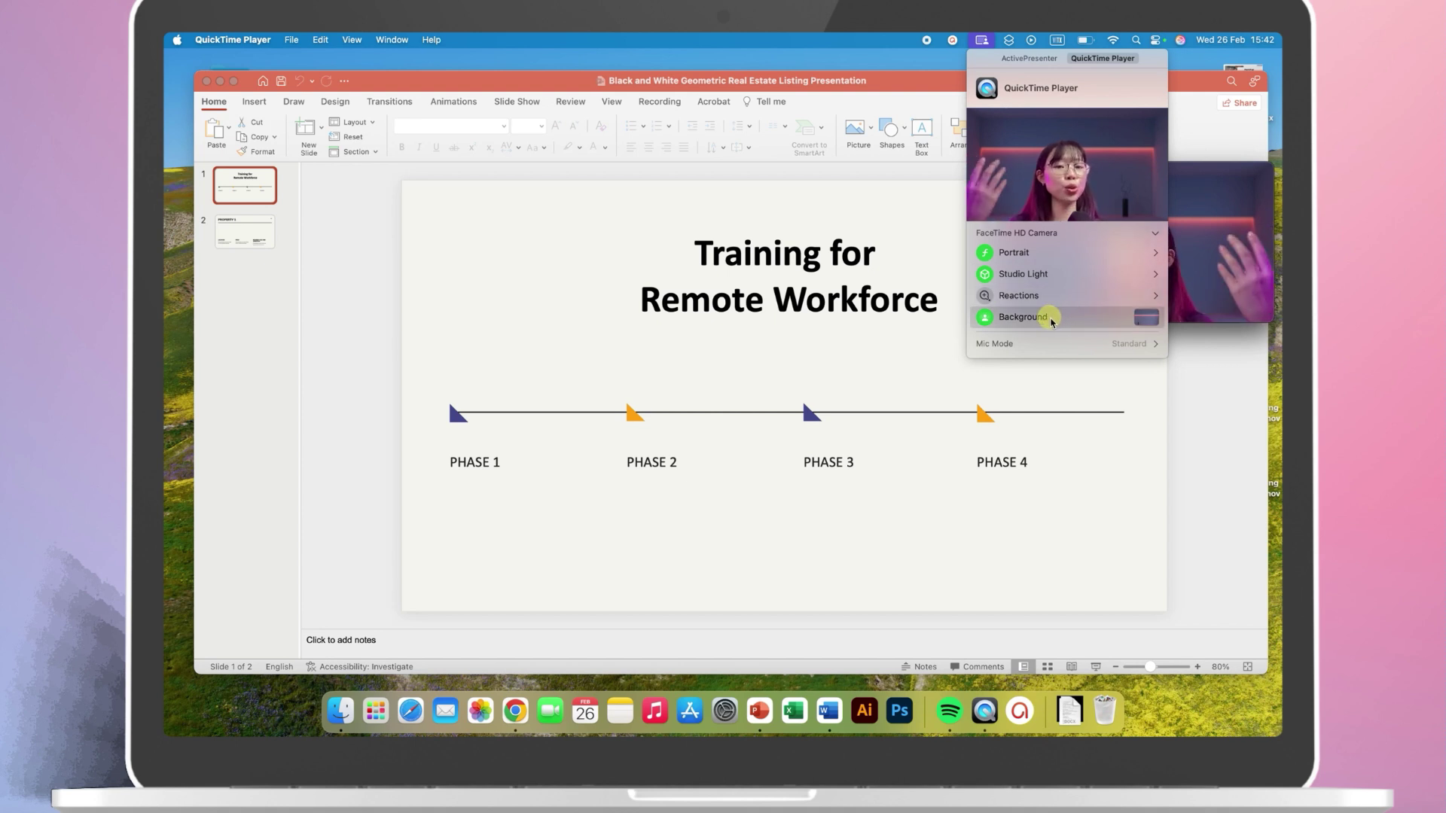
click(1052, 319)
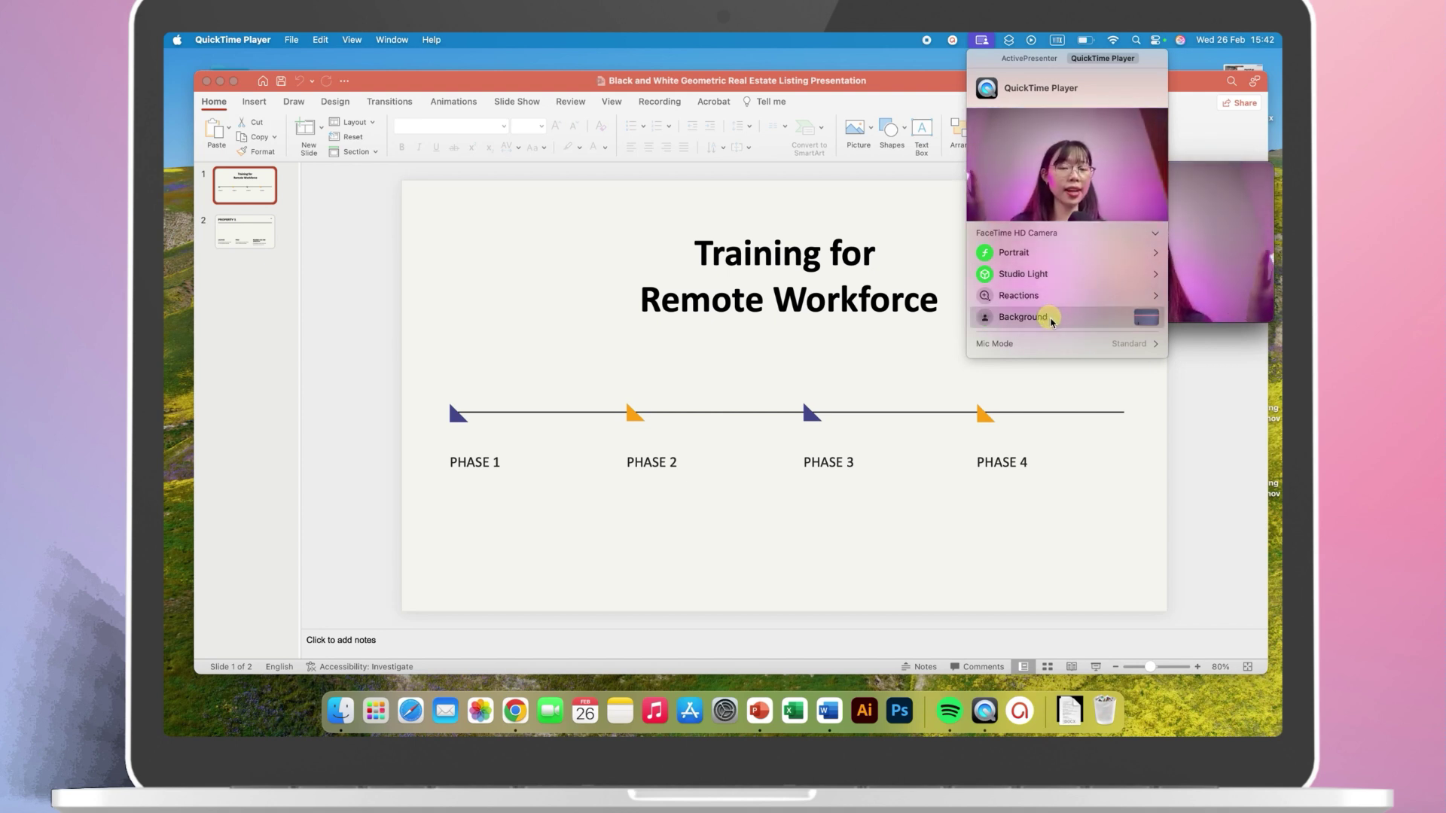
click(1051, 320)
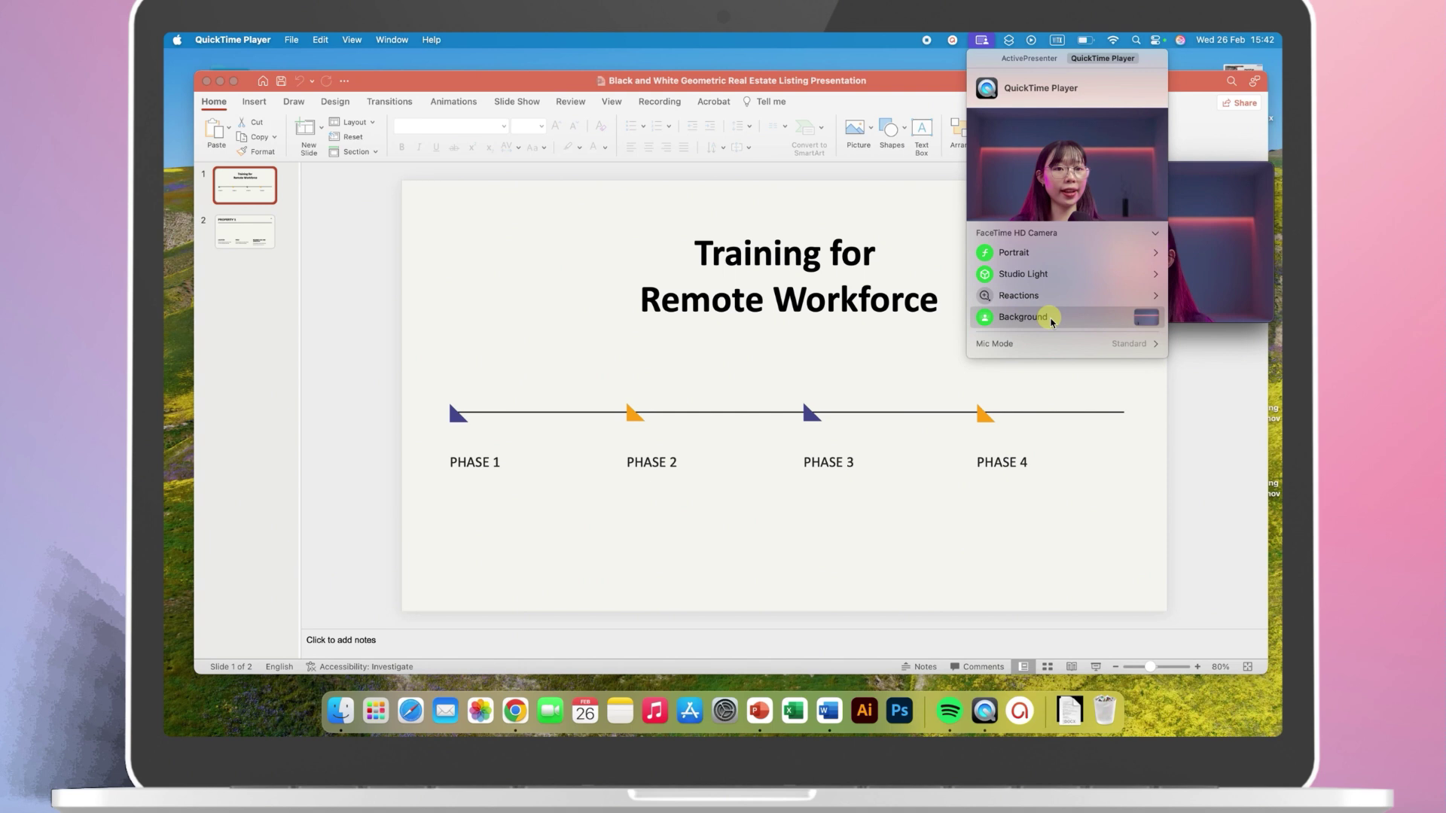
click(1115, 264)
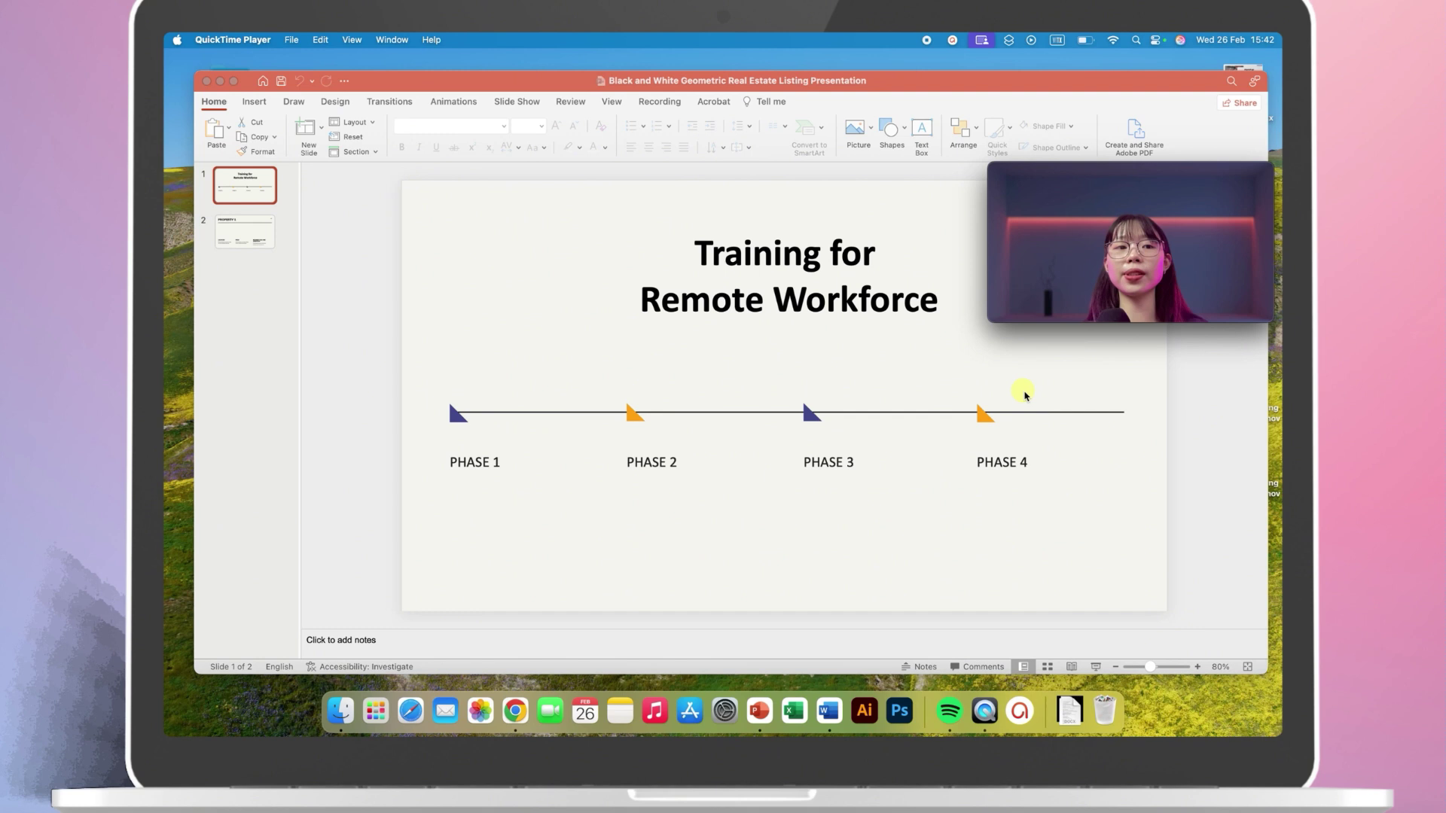
Go to the PROPERTY 1 slide, then stop the webcam and screen recordings
click(265, 232)
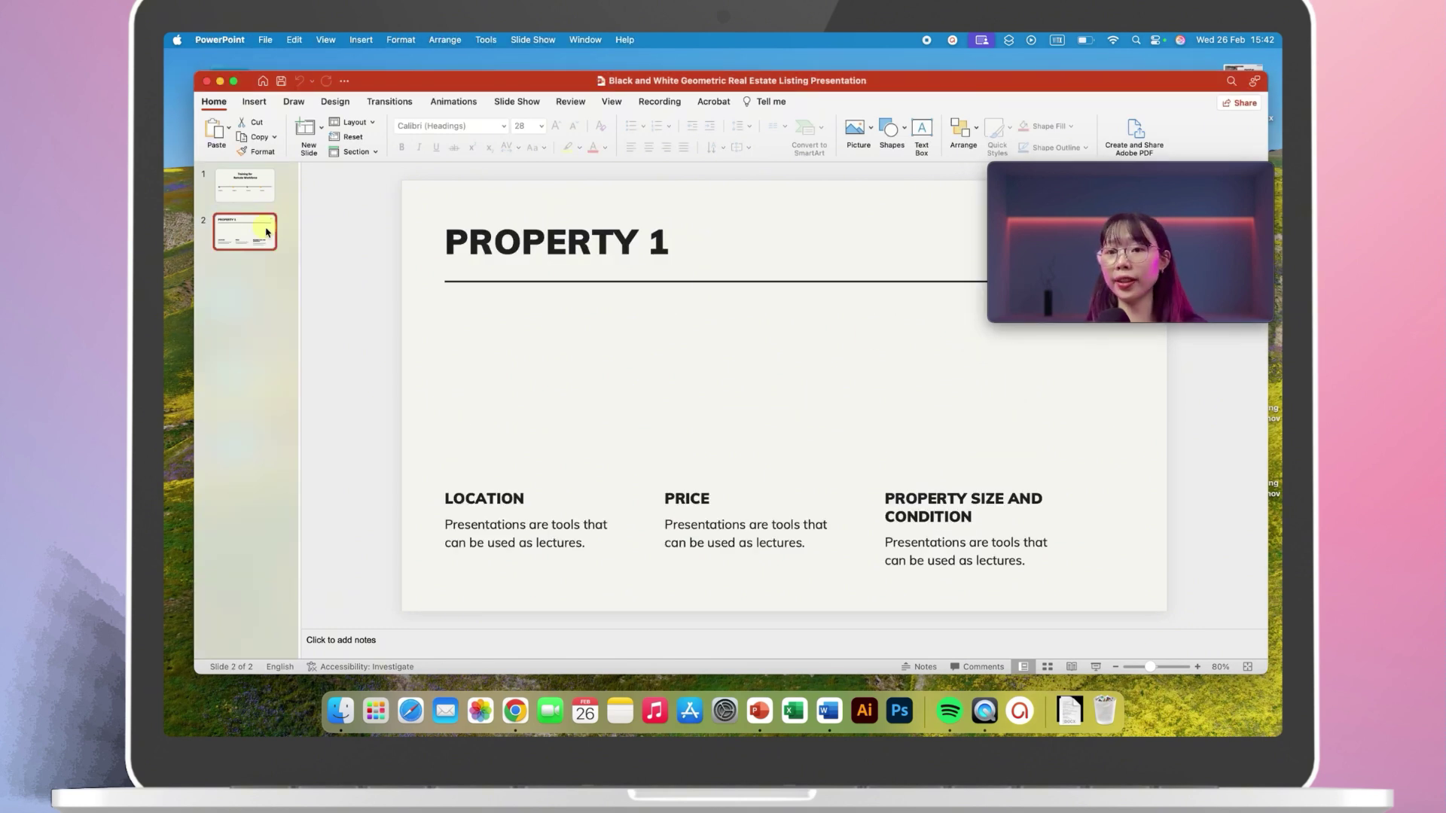
mouse_move(1011, 281)
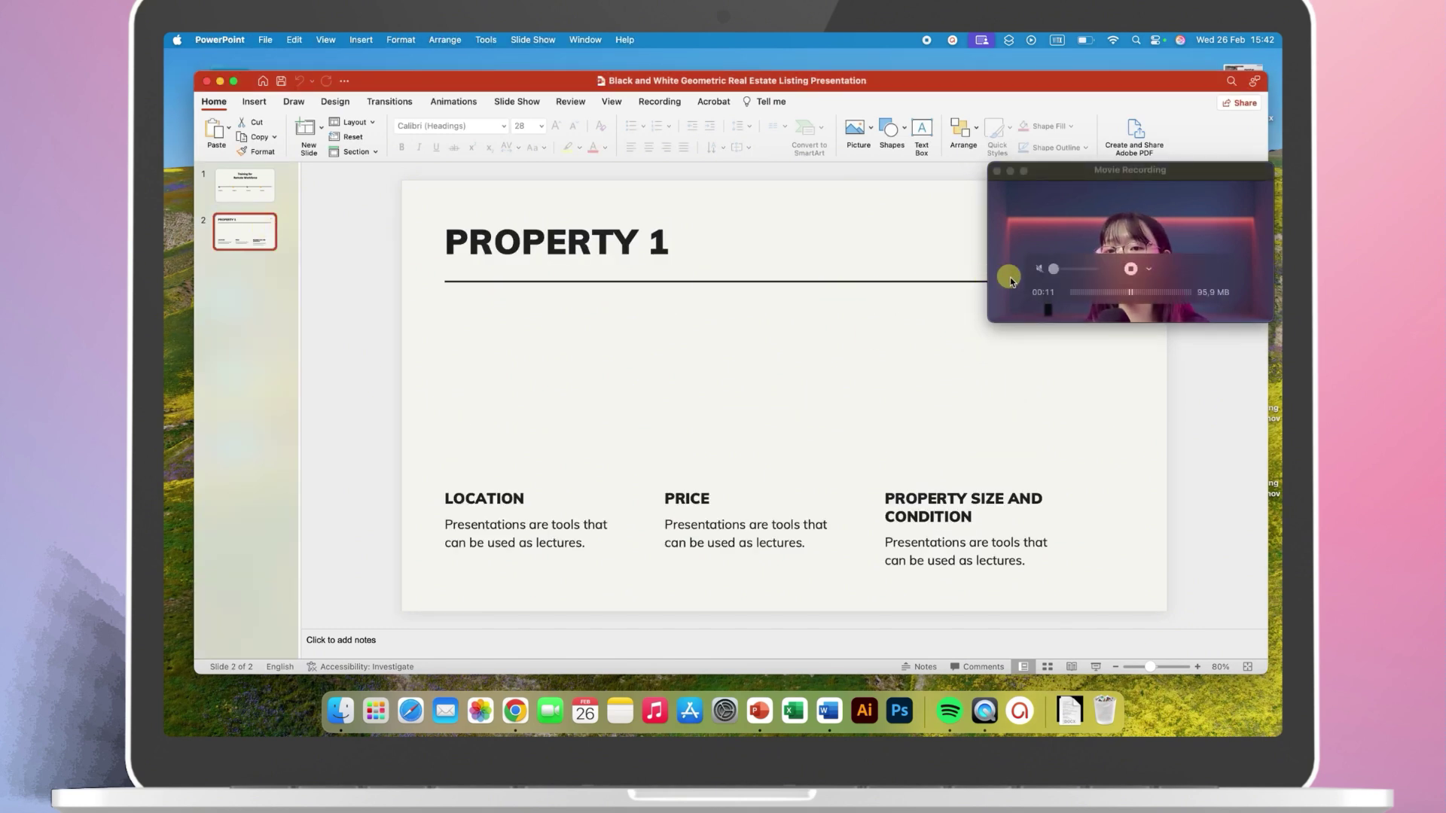
click(1131, 270)
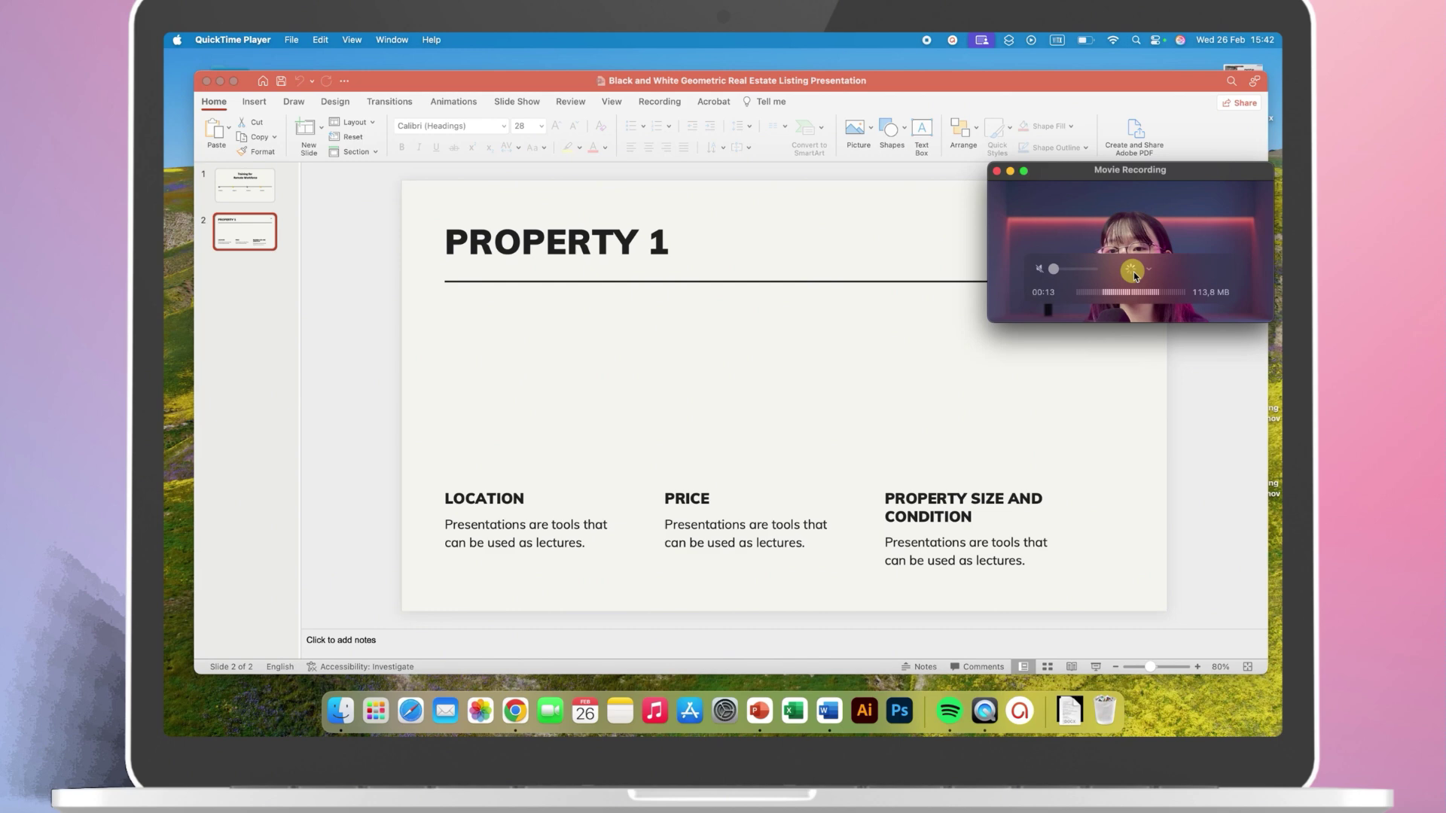
click(927, 41)
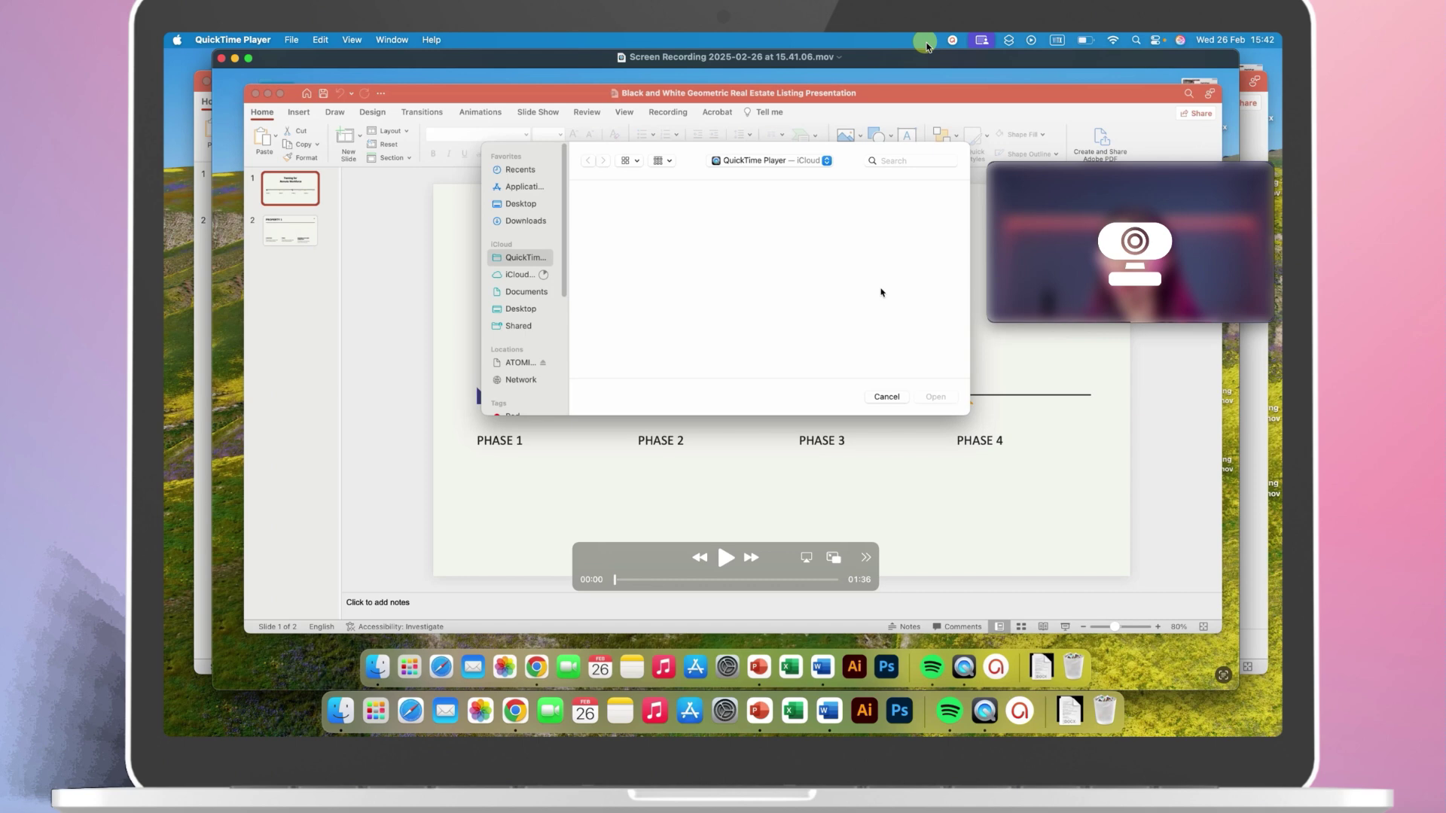
Enlarge the screen recording's playback window and play it from about 01:21
click(250, 59)
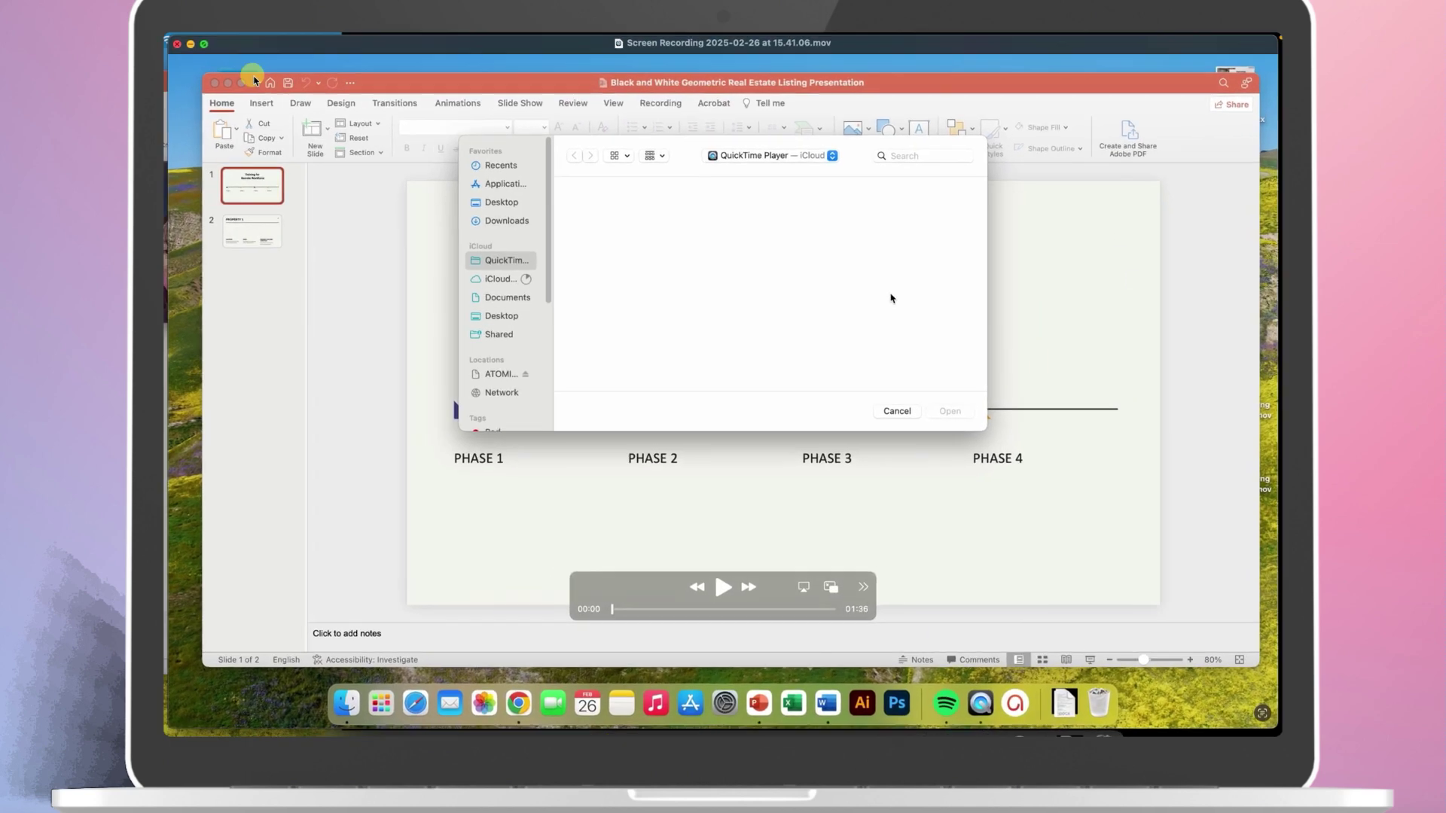
click(786, 616)
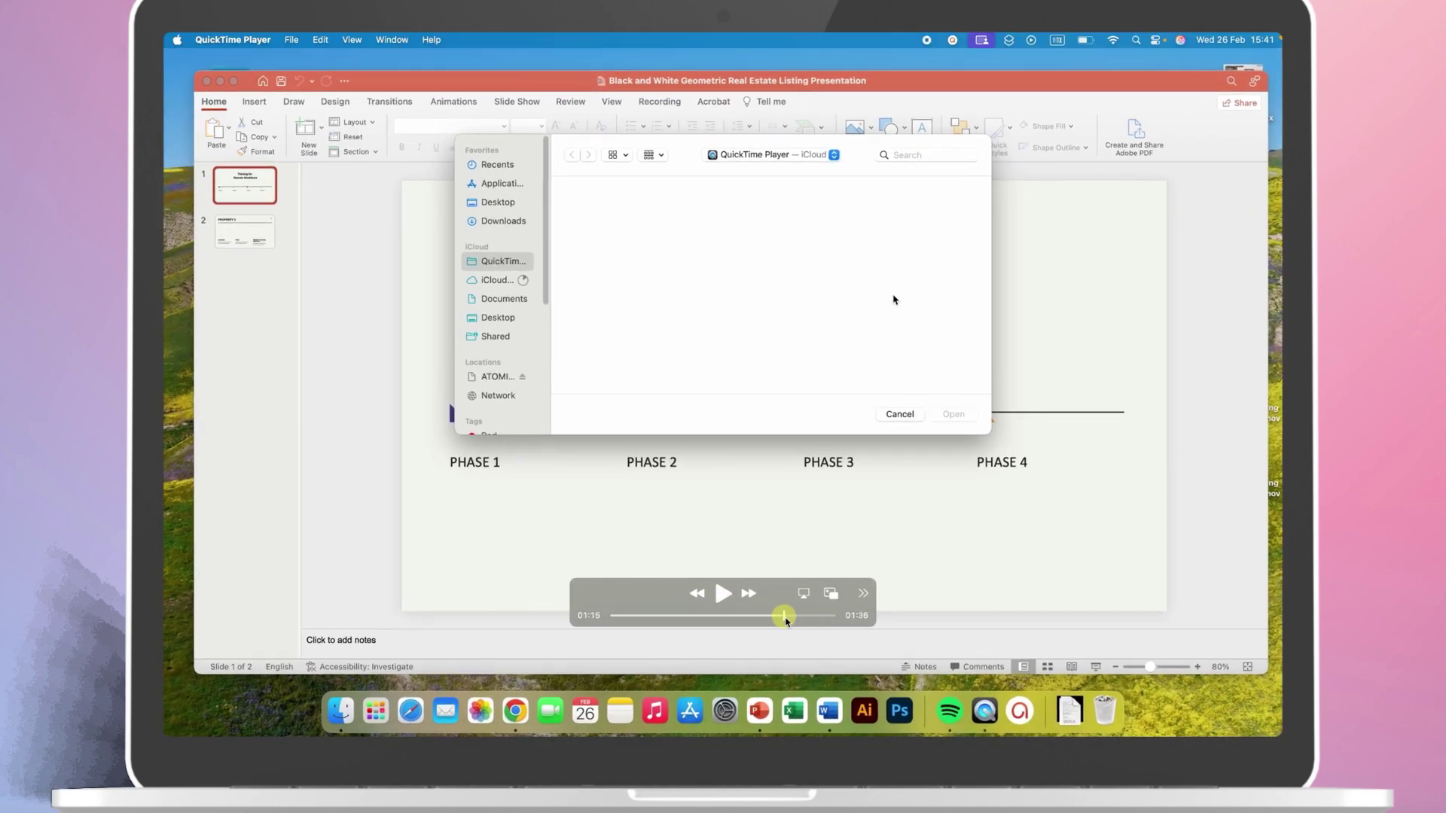
click(722, 594)
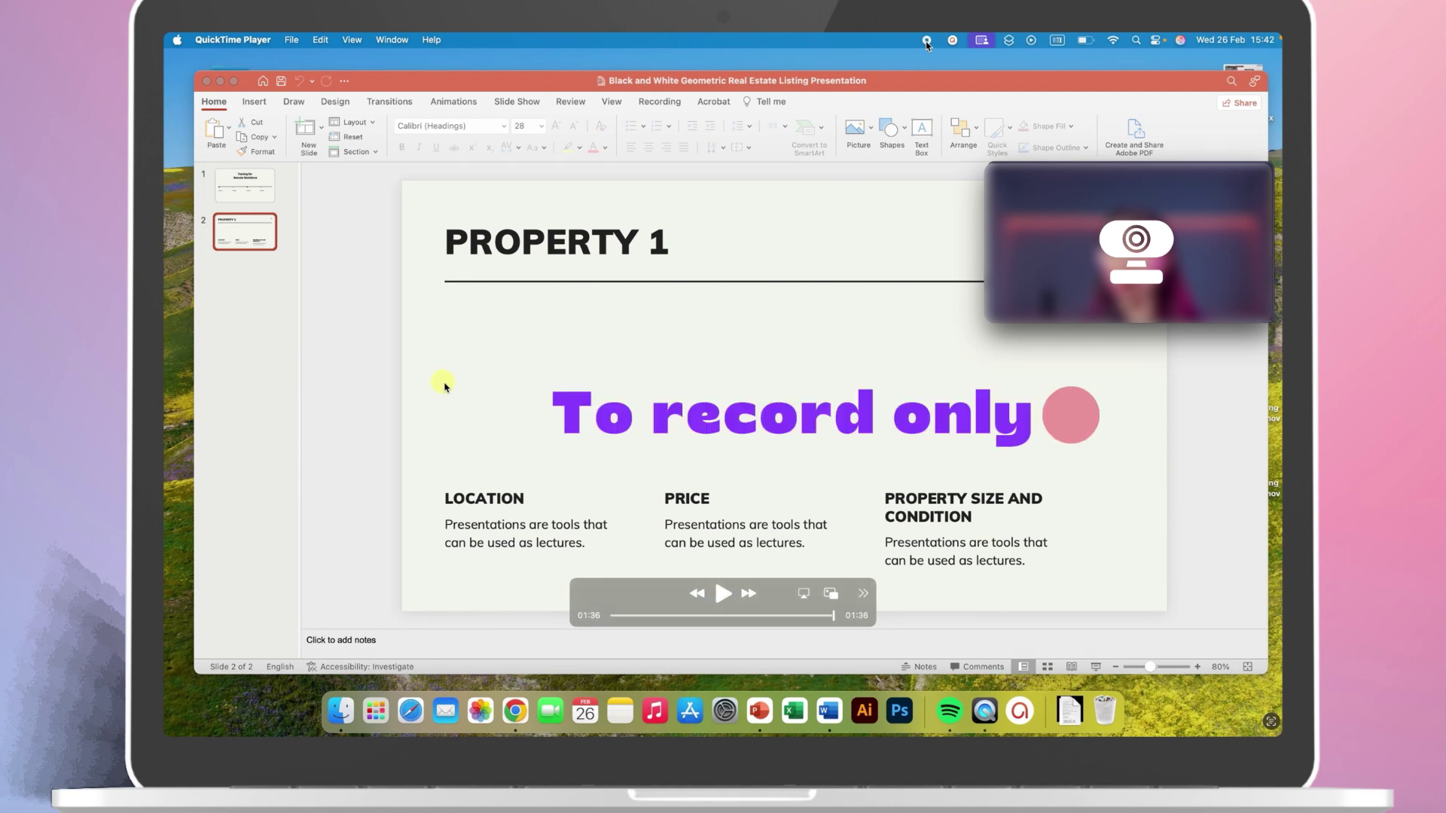
click(320, 39)
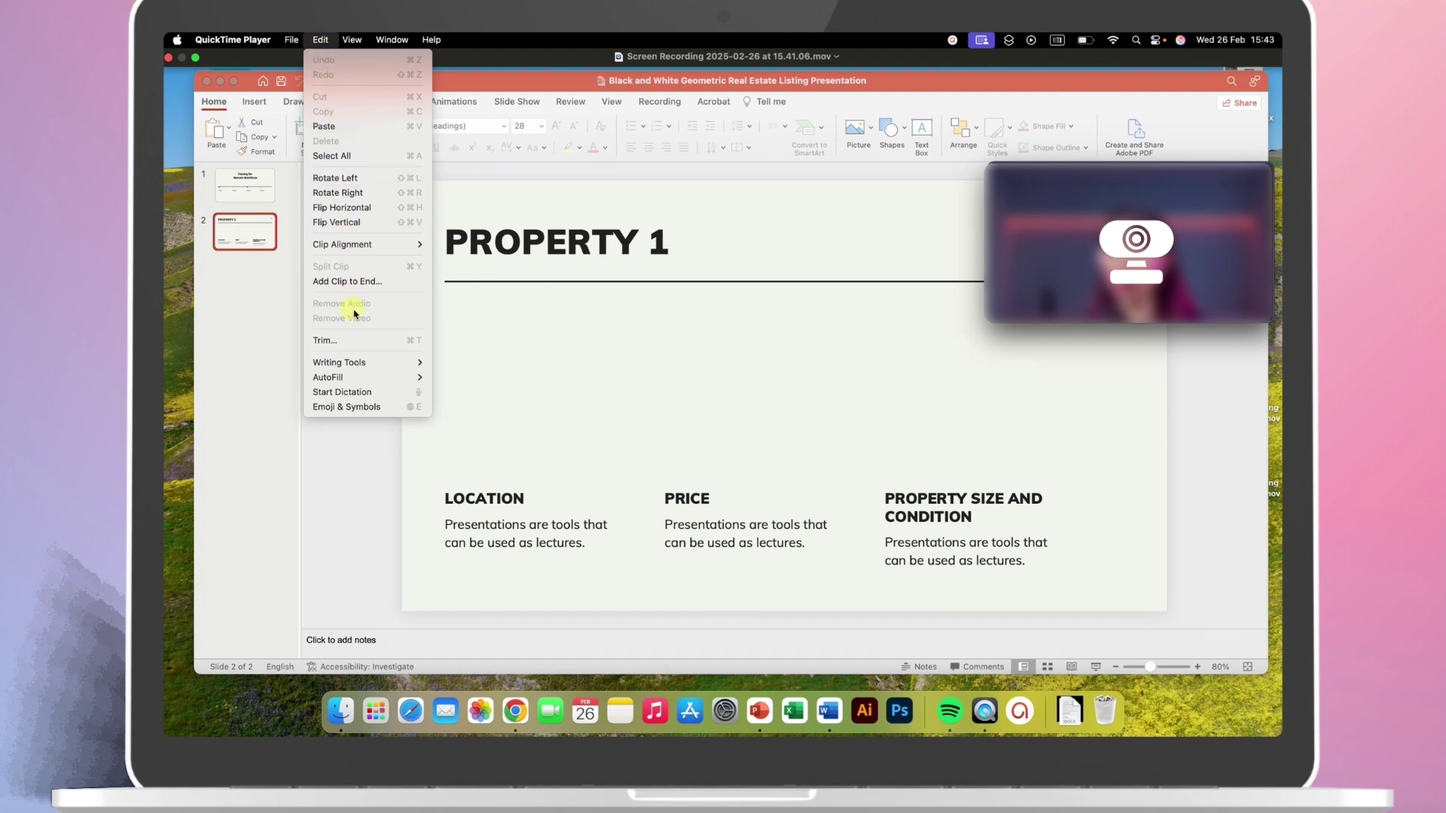
Show the trim filmstrip for the screen recording with Edit > Trim…
click(355, 341)
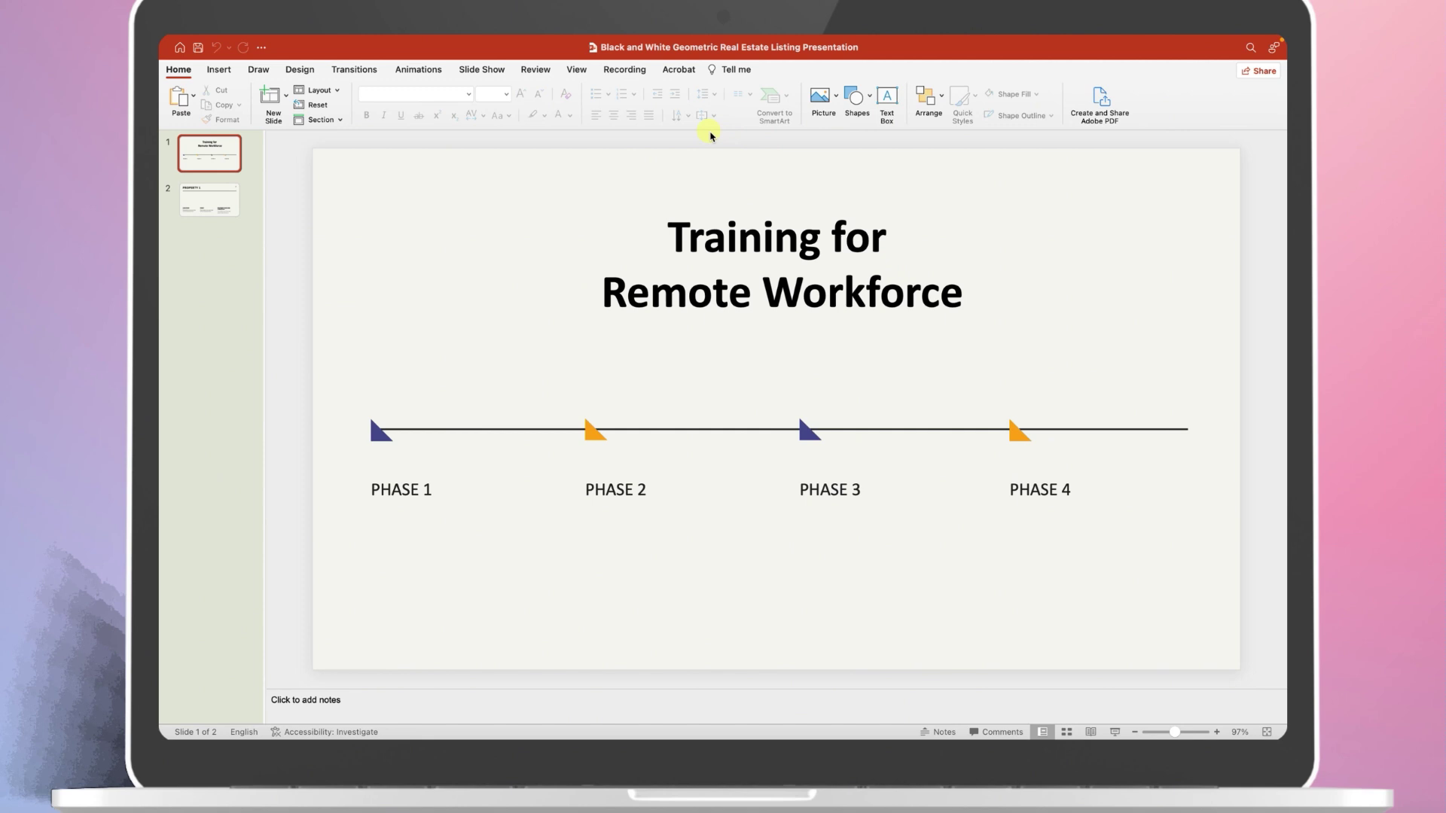
Record the slide 1 show, highlighting the area under PHASE 3, then stop recording
click(642, 76)
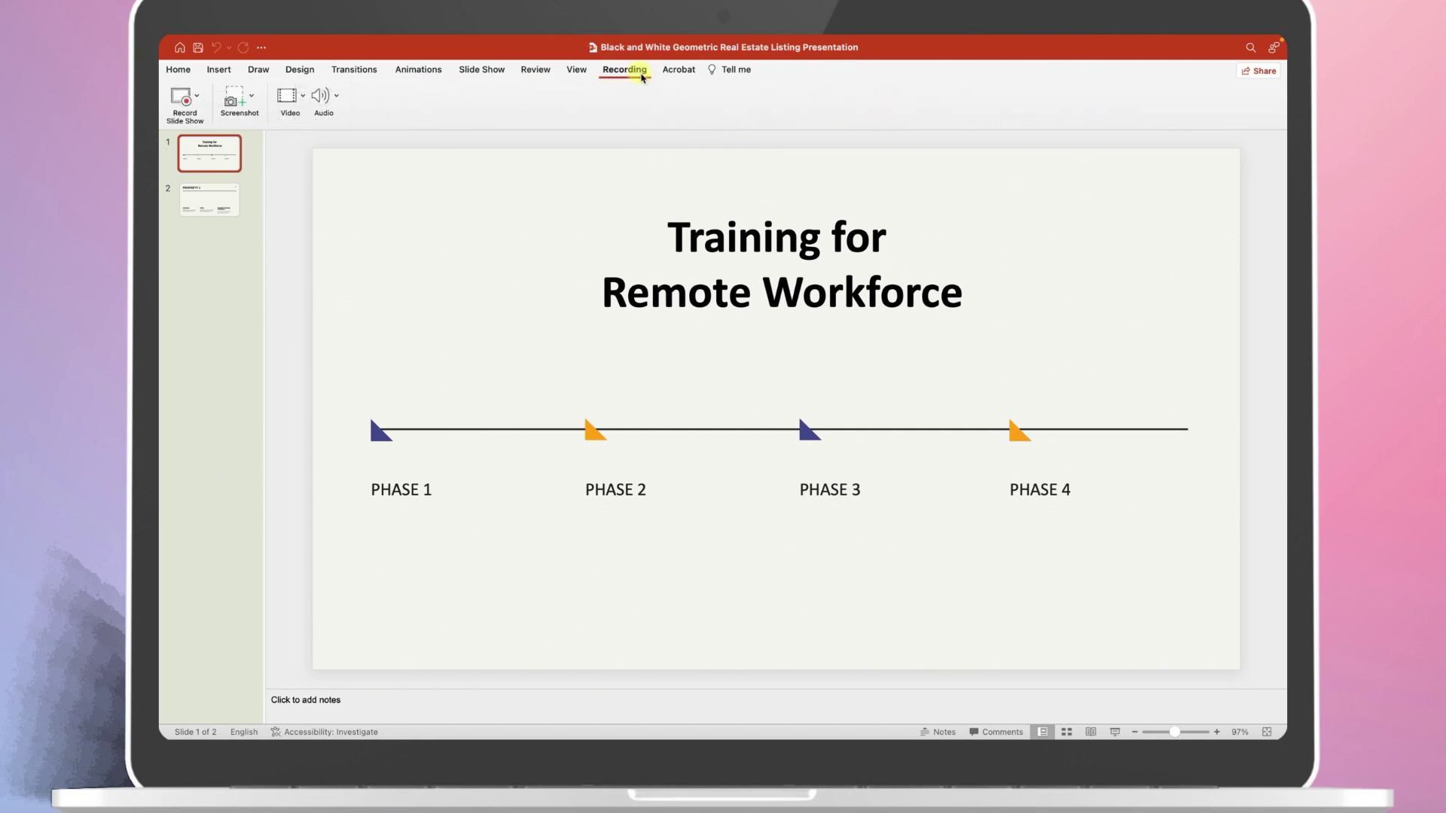
click(197, 97)
click(226, 119)
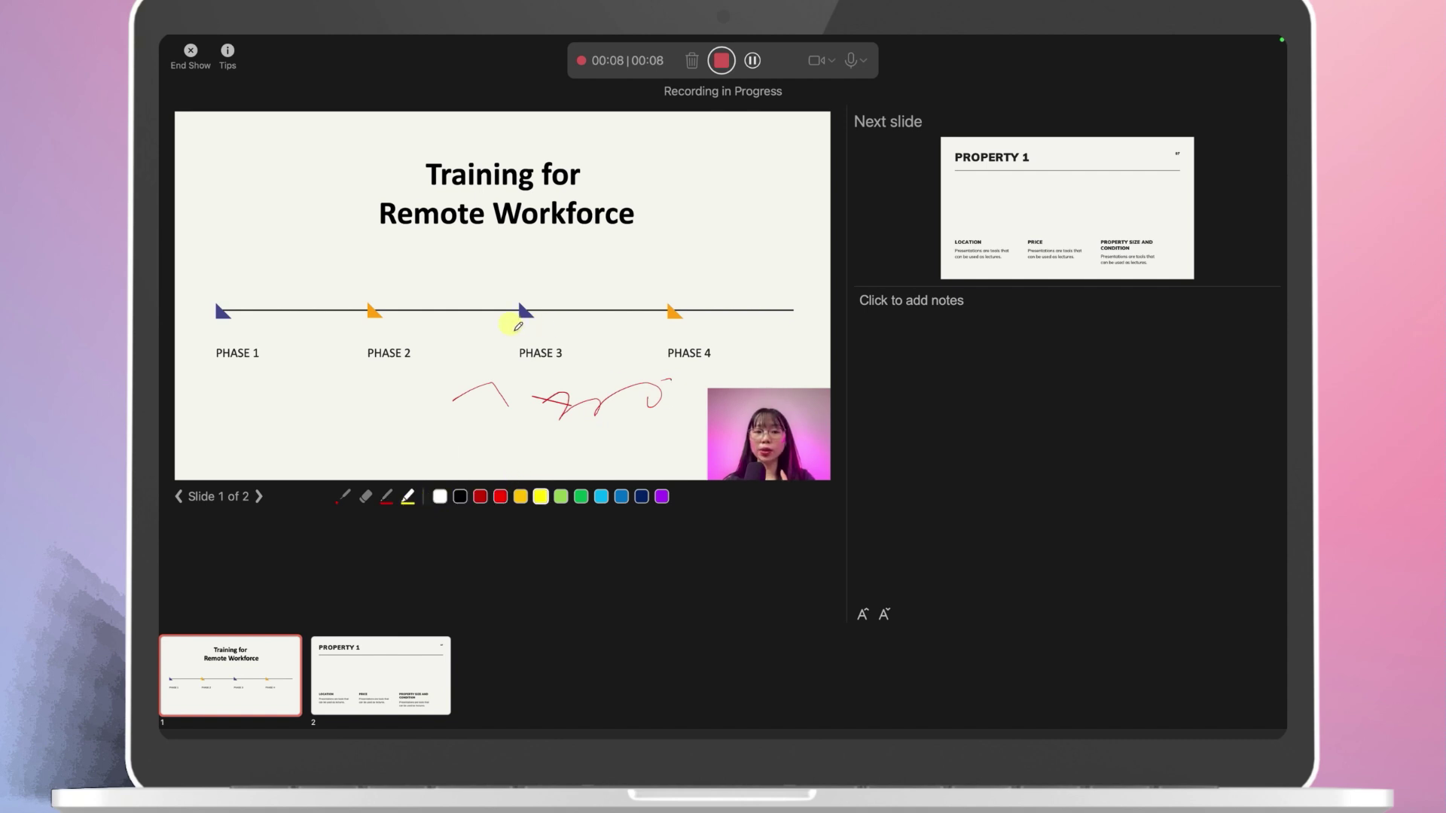
drag(517, 326, 672, 325)
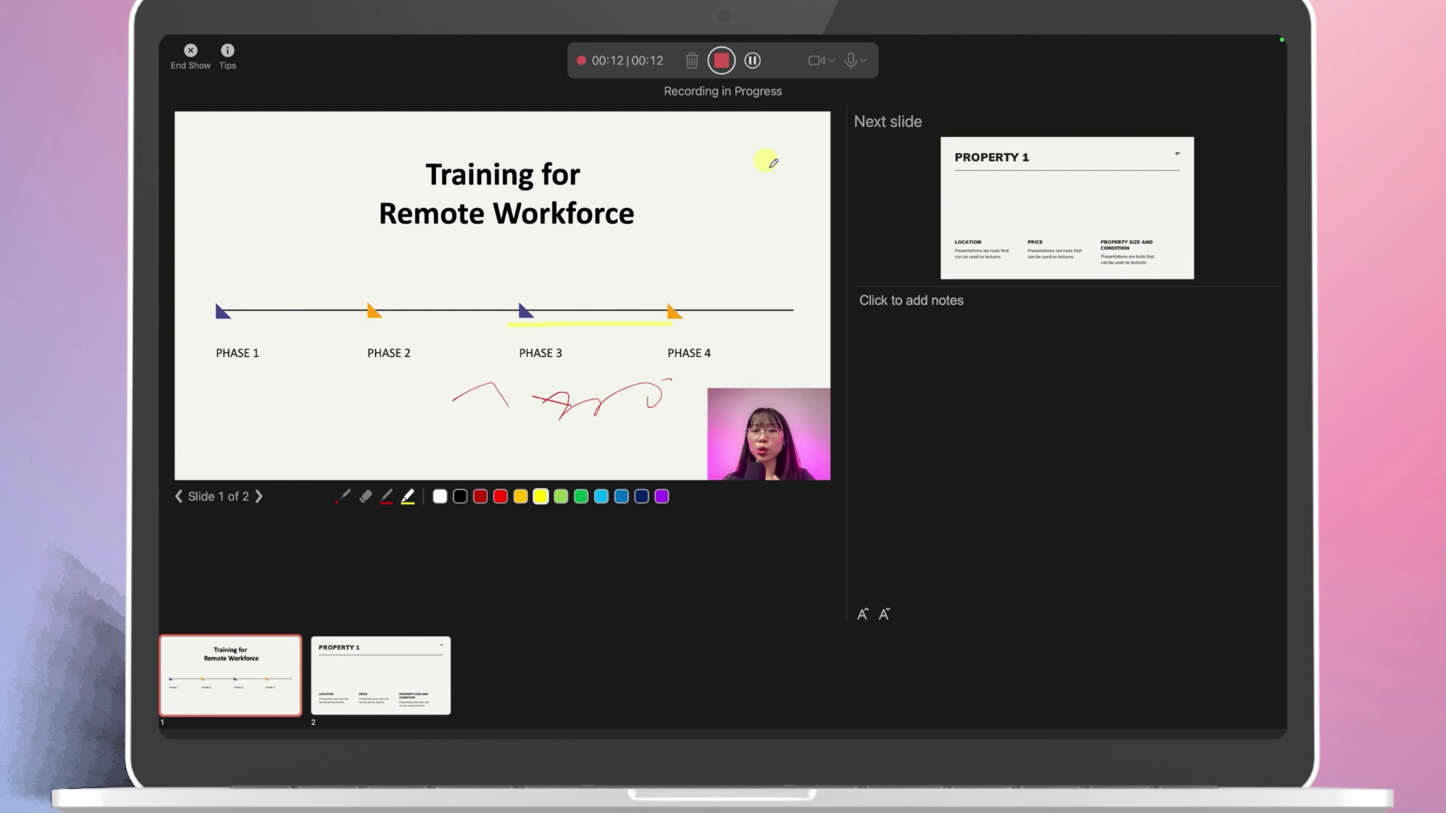
click(721, 60)
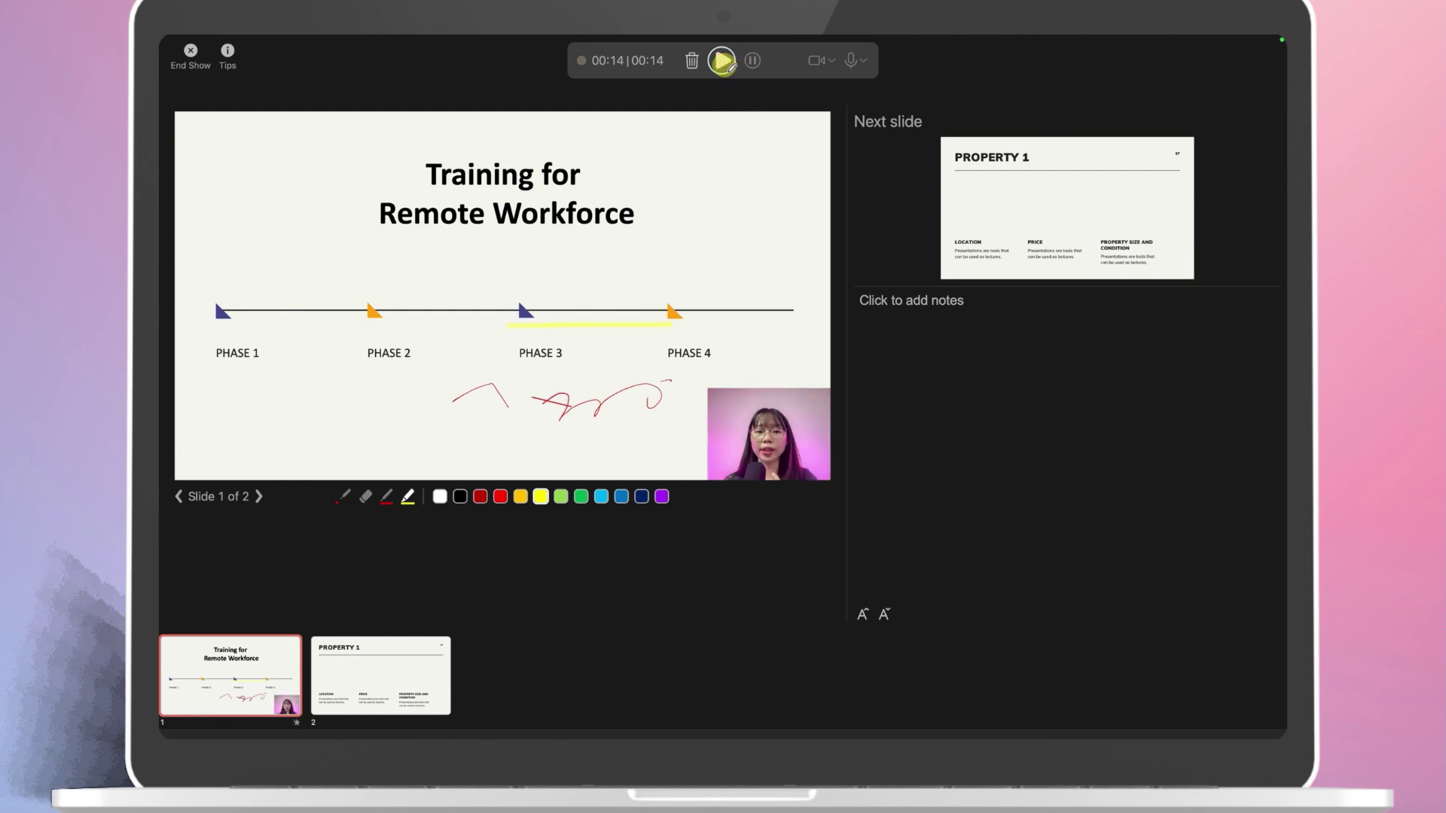
End the show, select the recorded webcam video on slide 1, and show its Playback options
click(190, 54)
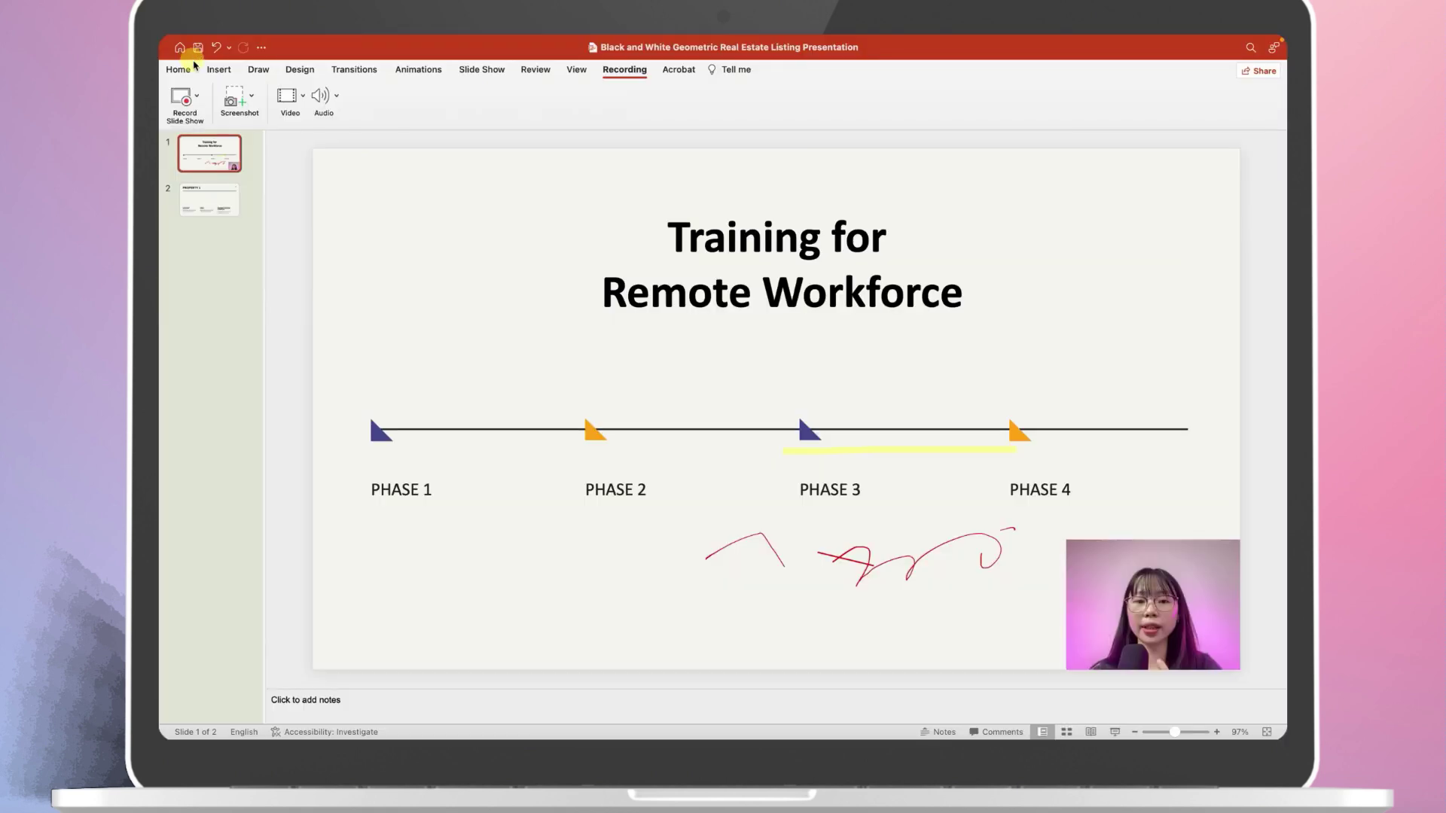
mouse_move(1119, 637)
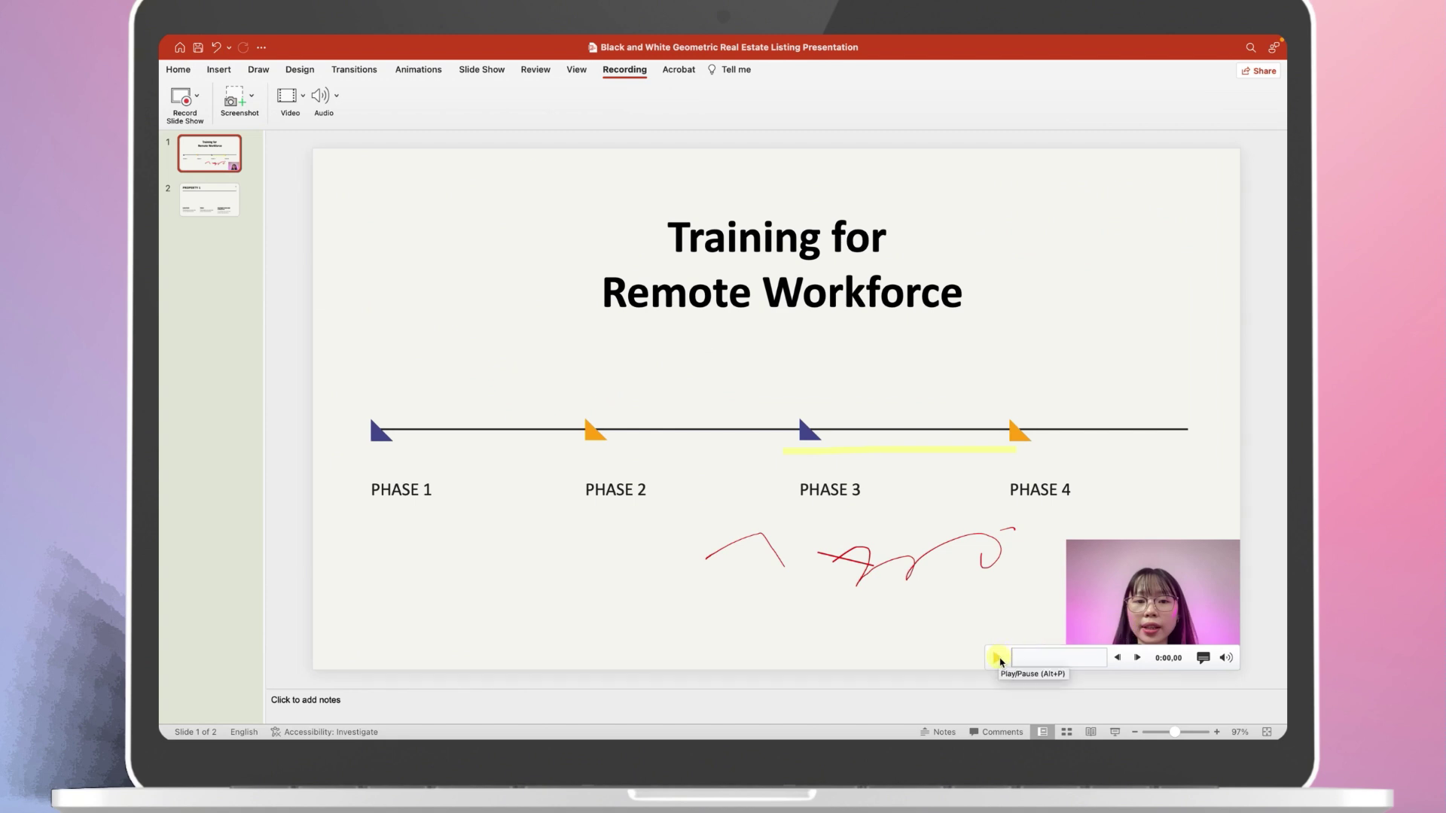
click(1128, 571)
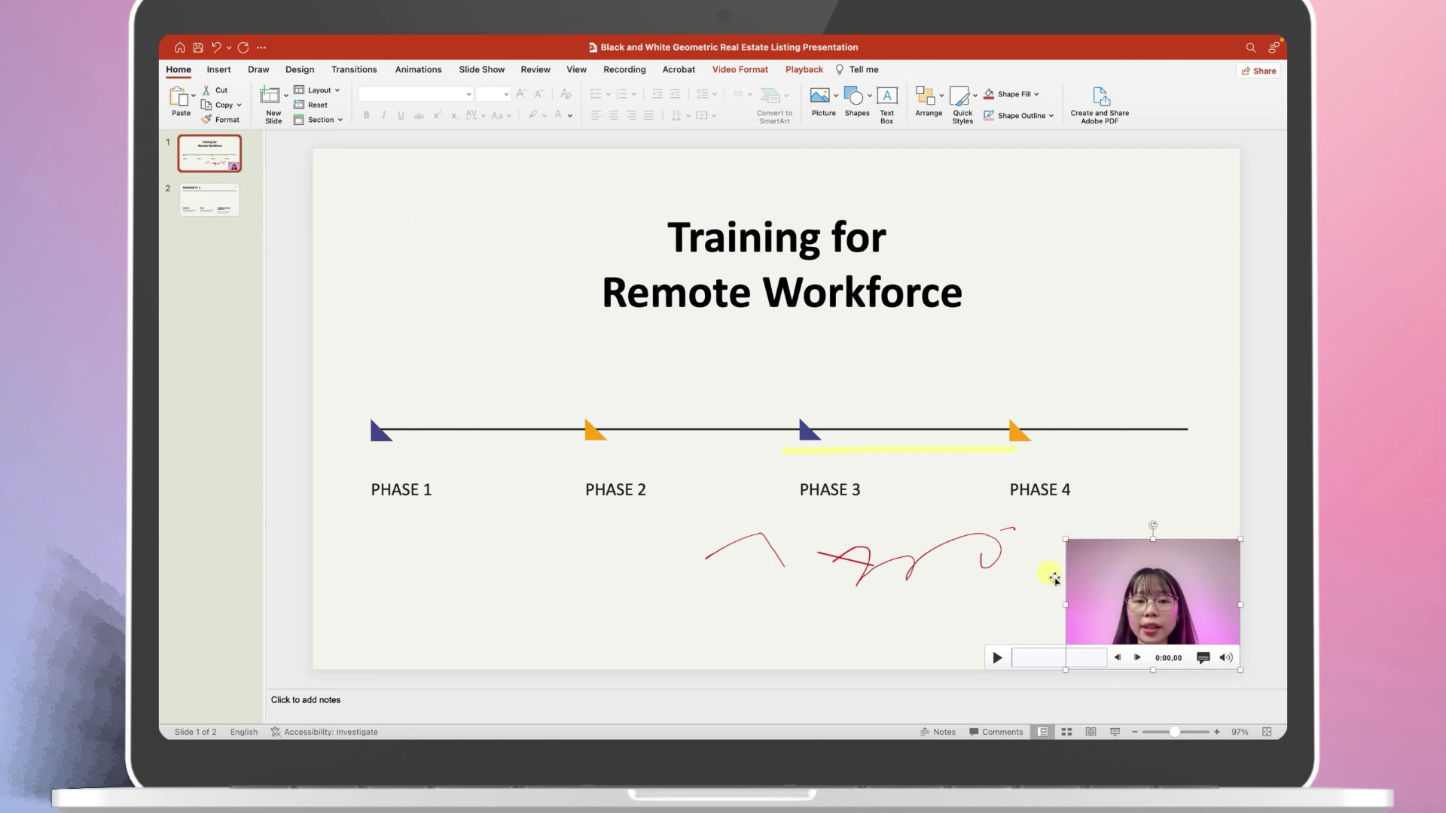
click(804, 70)
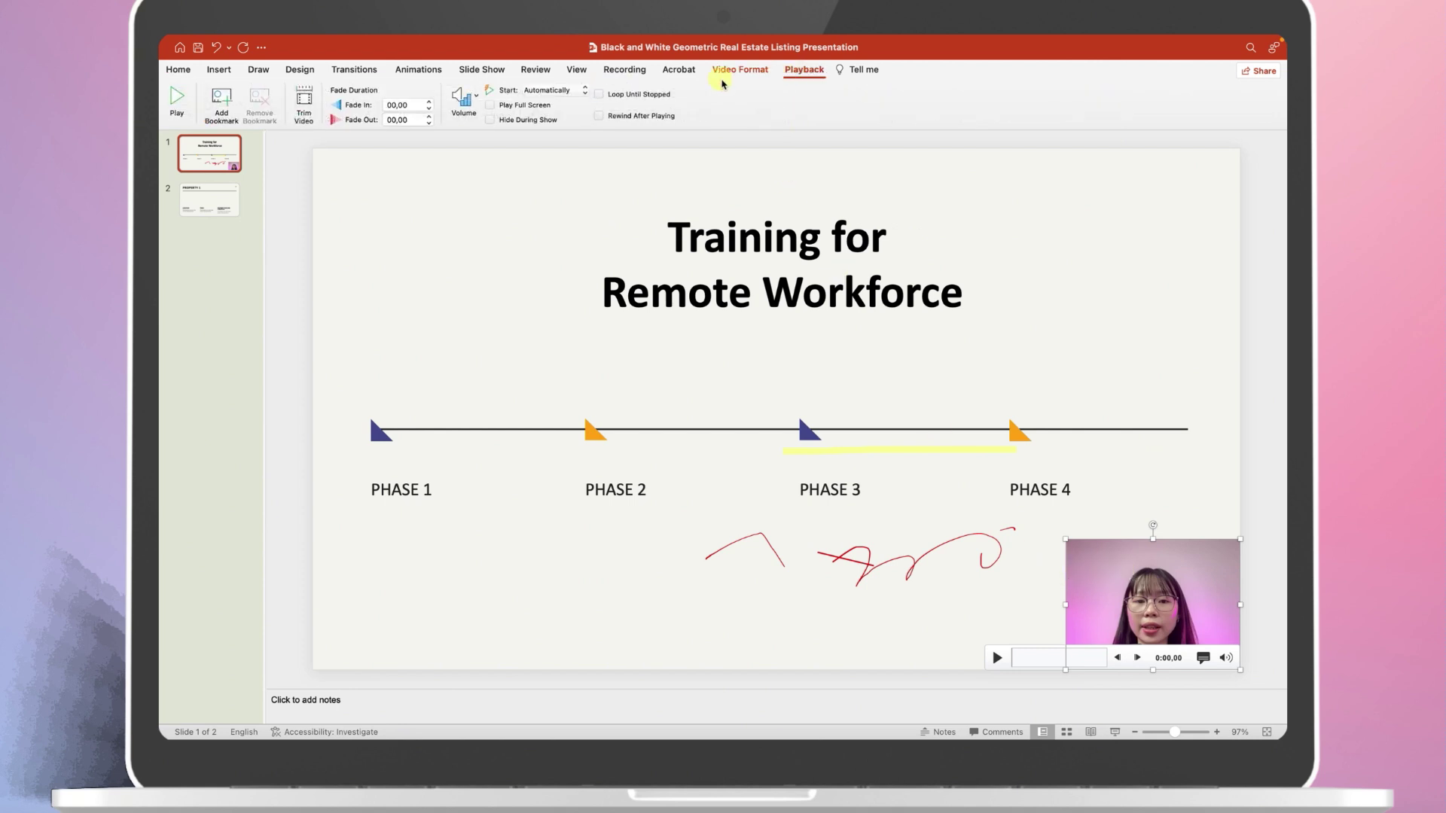
Open Trim Video for the camera clip and preview it at 0:02.598
click(304, 106)
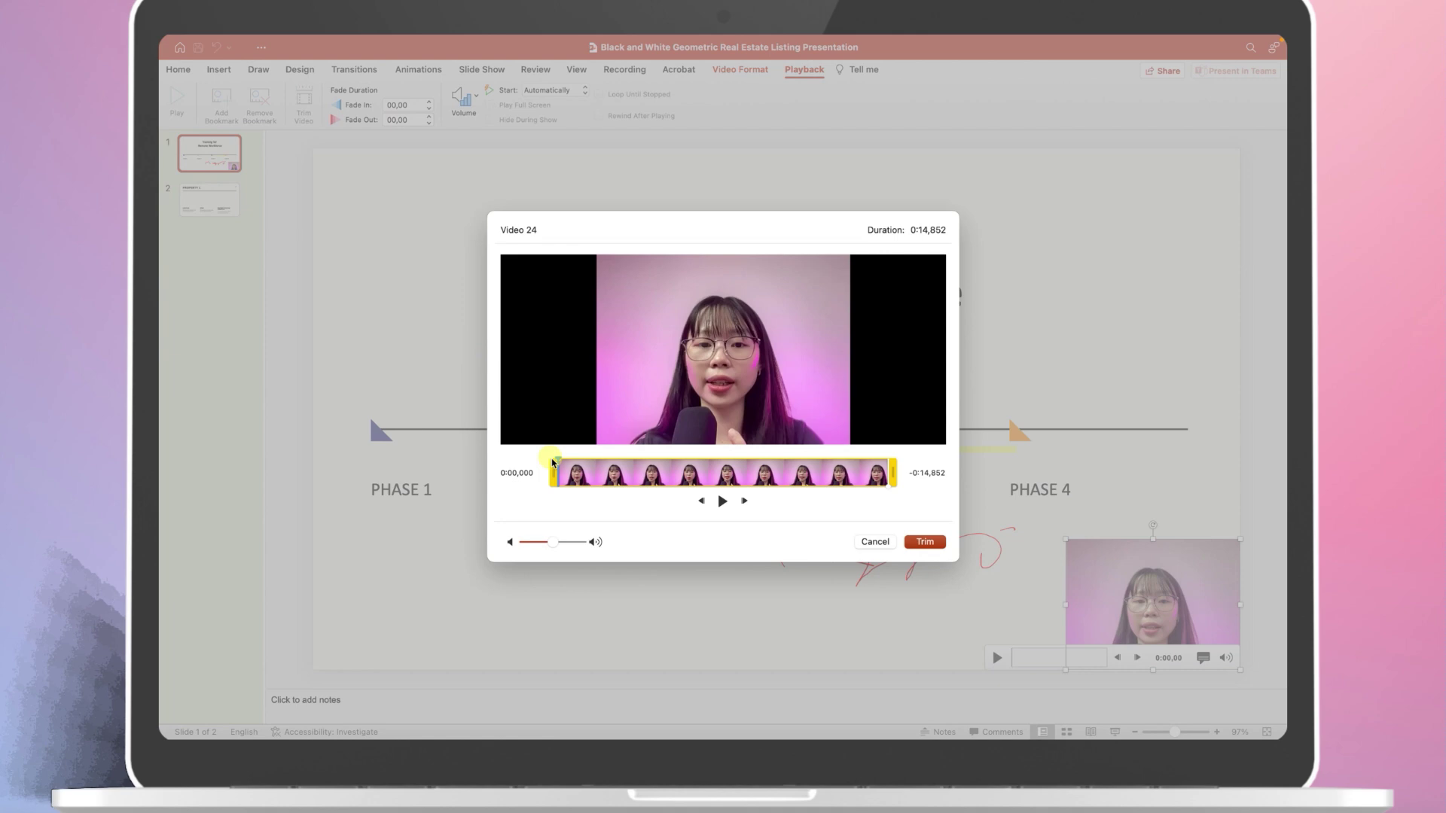
drag(561, 473, 804, 488)
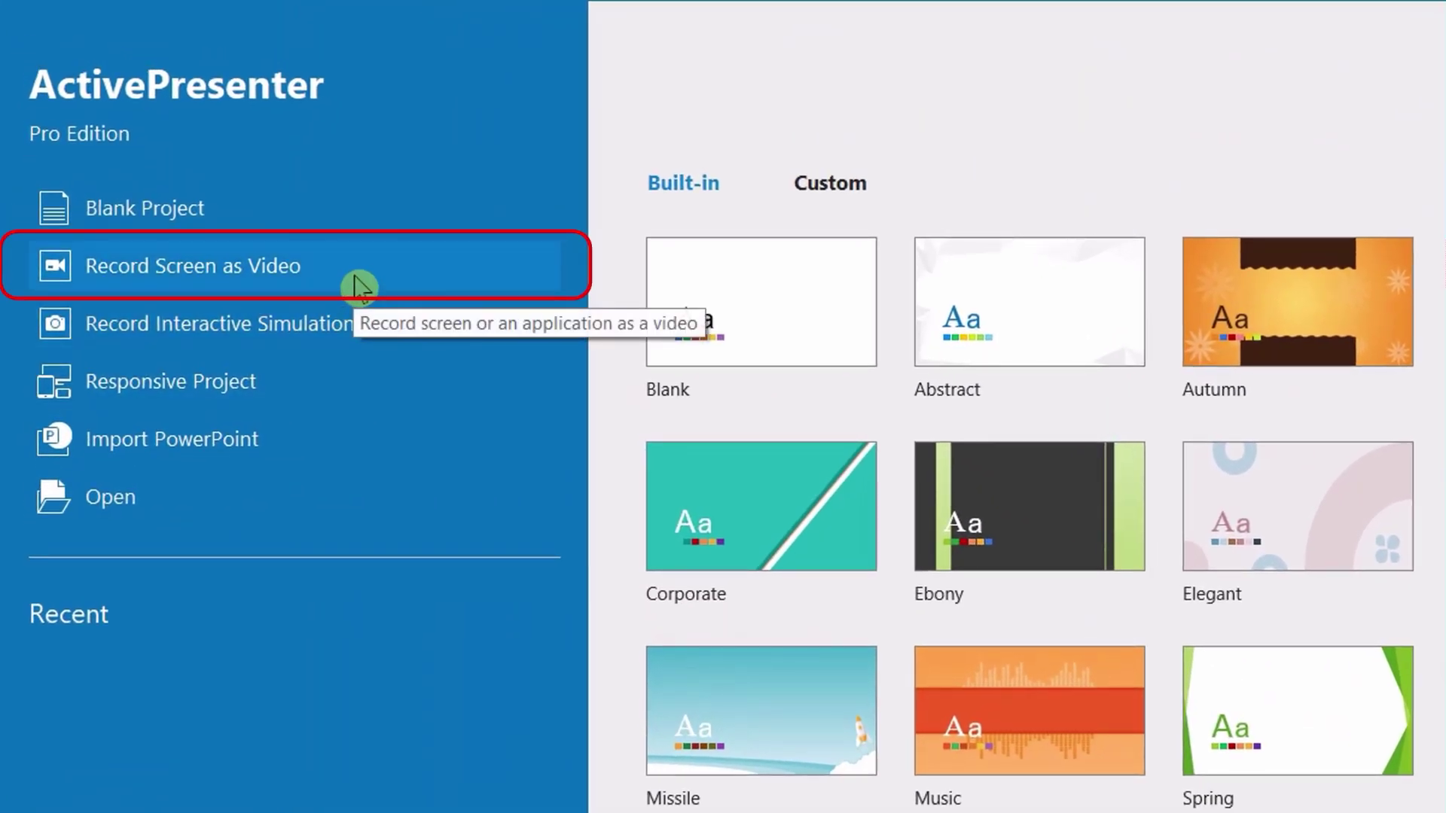
Start a Record Screen as Video session over Google Slides, trying a Custom 1920x1080 area
click(358, 286)
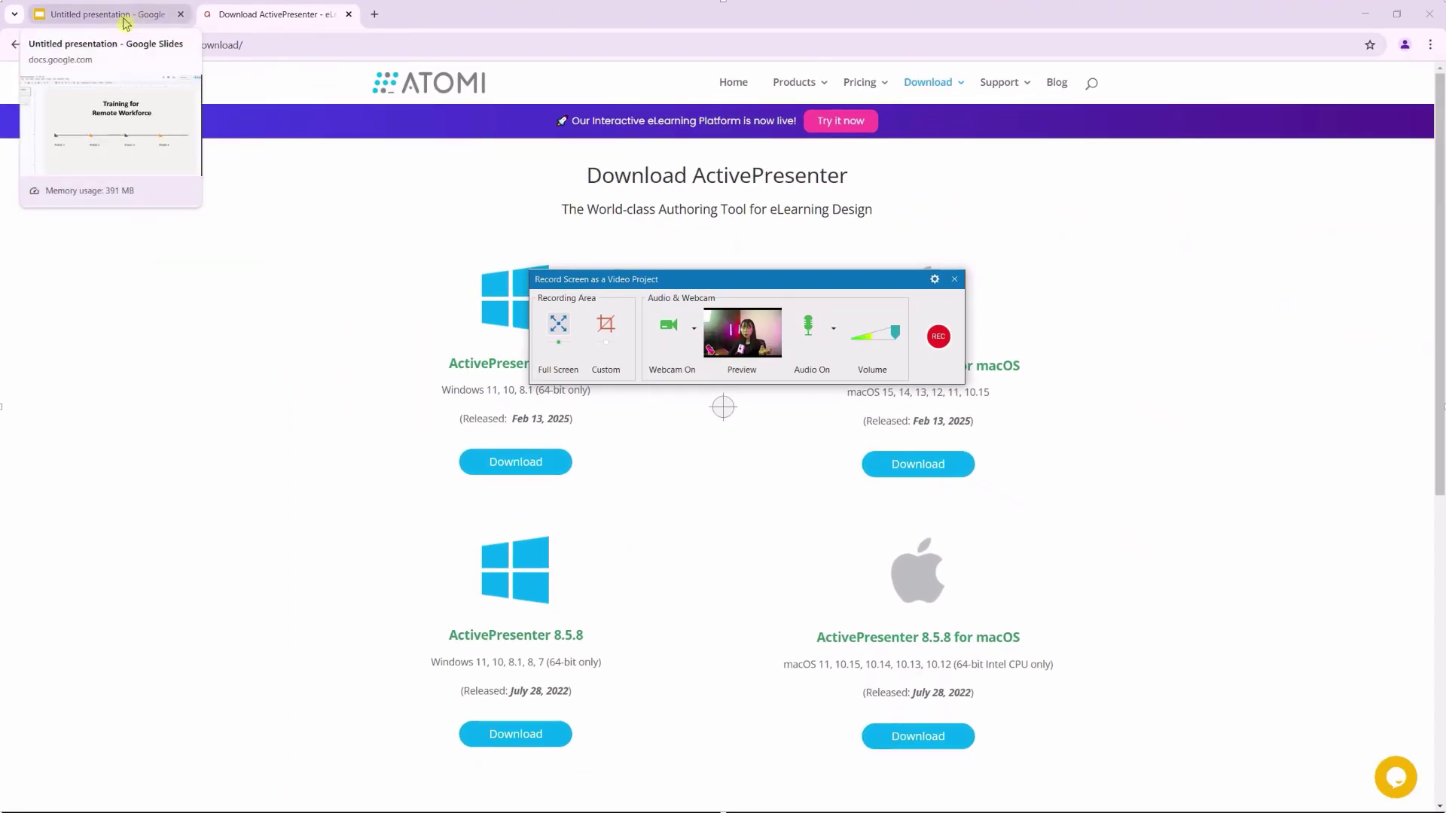
click(124, 19)
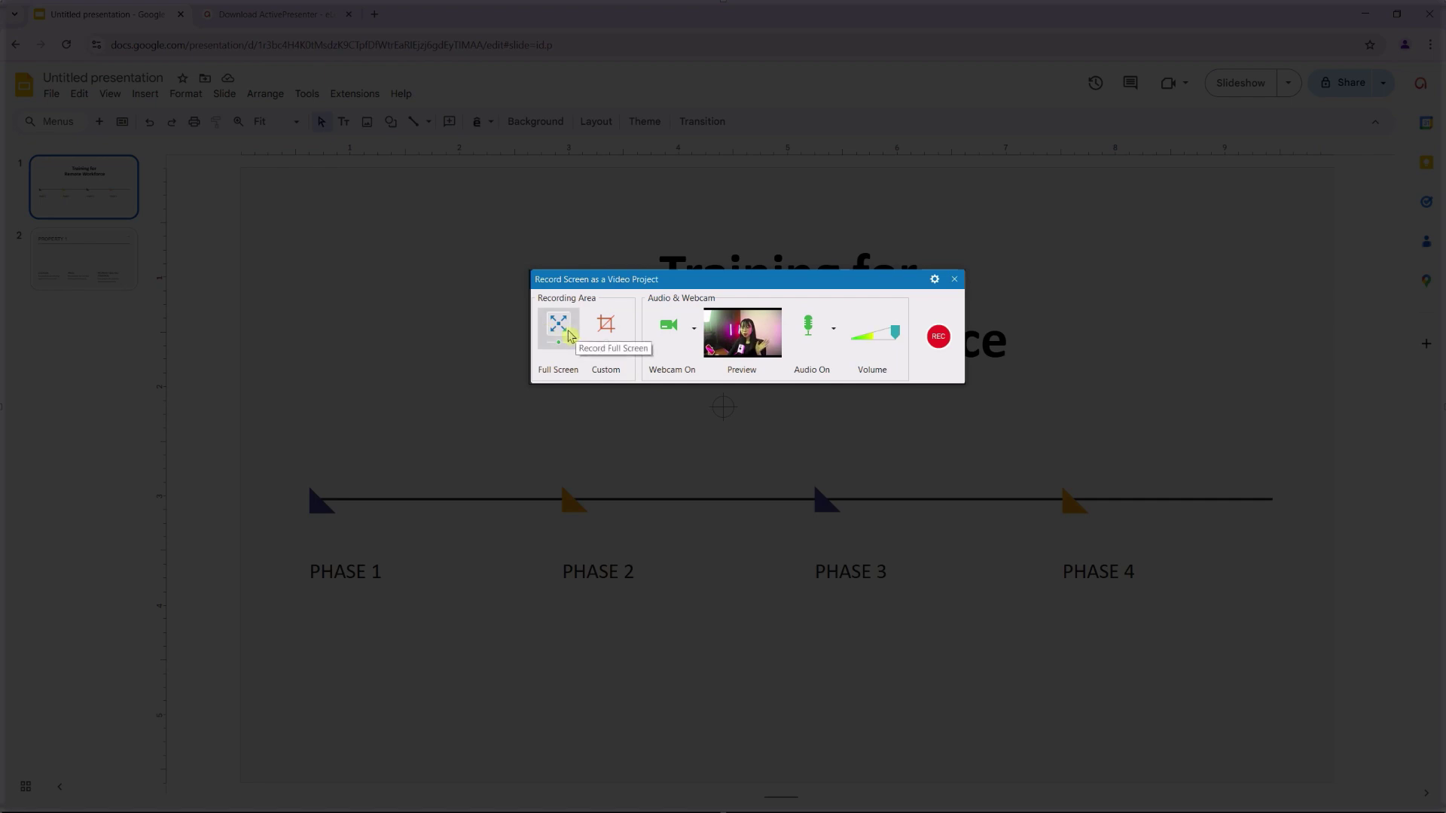
click(606, 324)
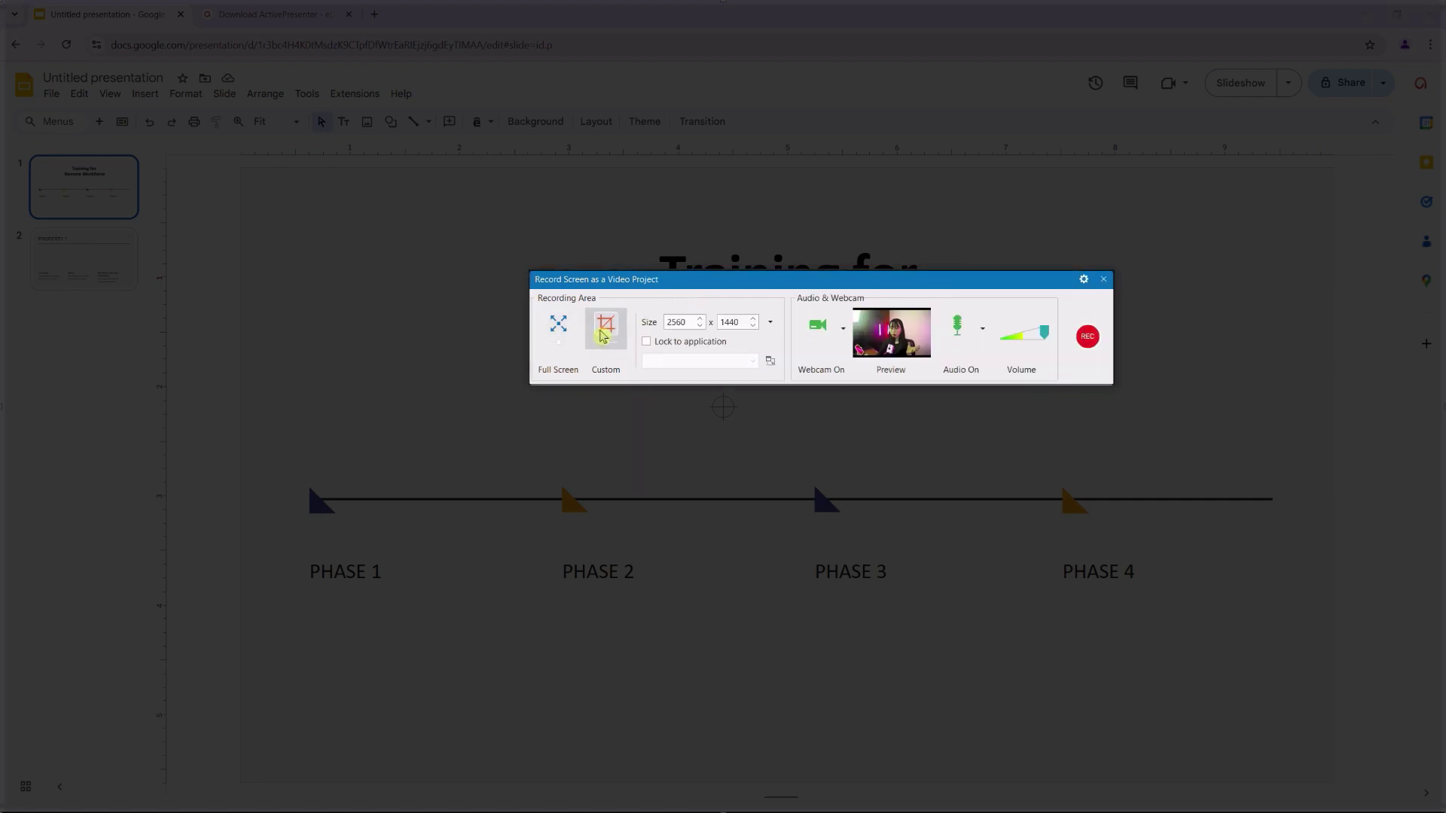
click(770, 322)
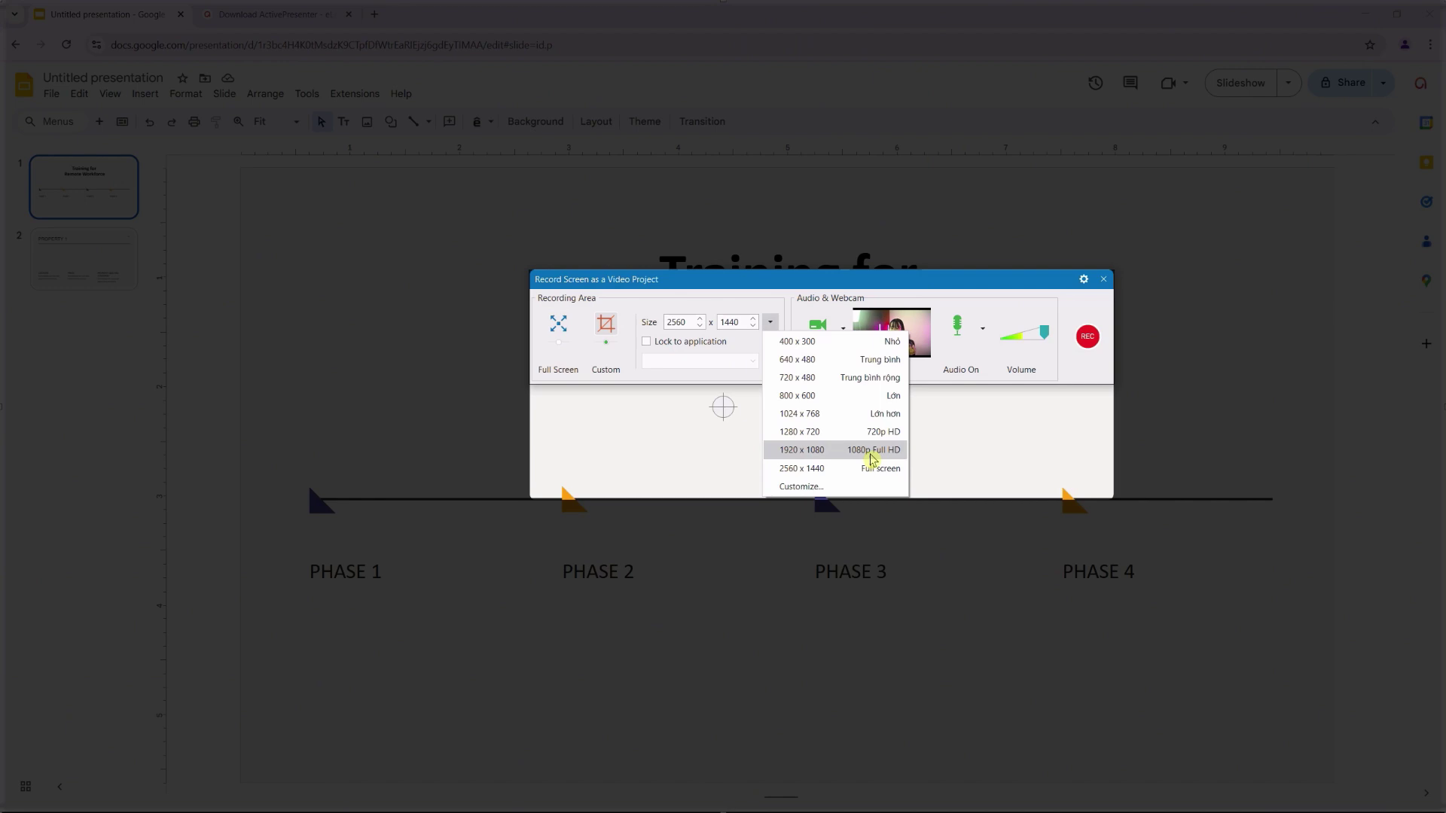
click(870, 452)
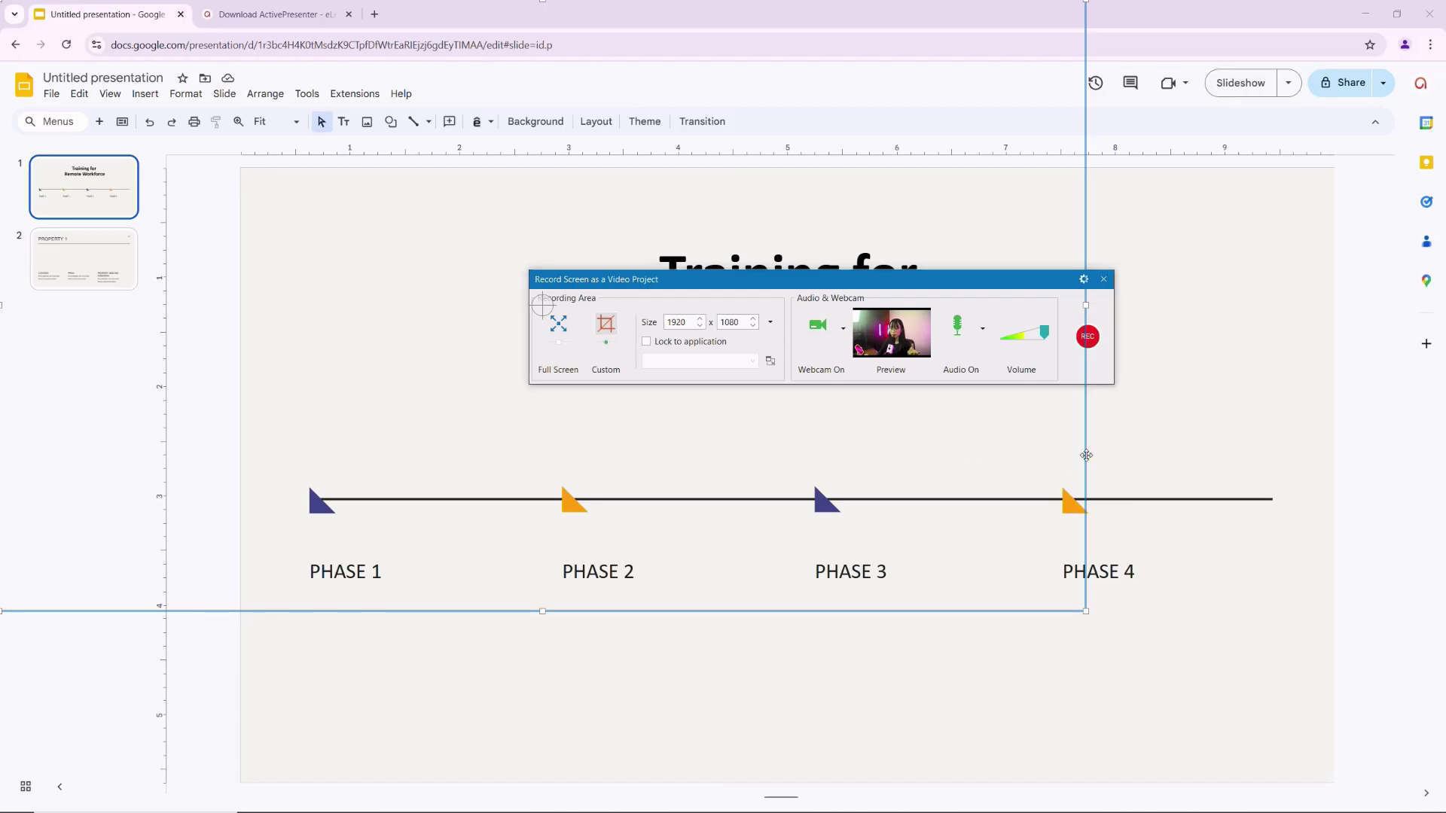
drag(1086, 455, 1329, 580)
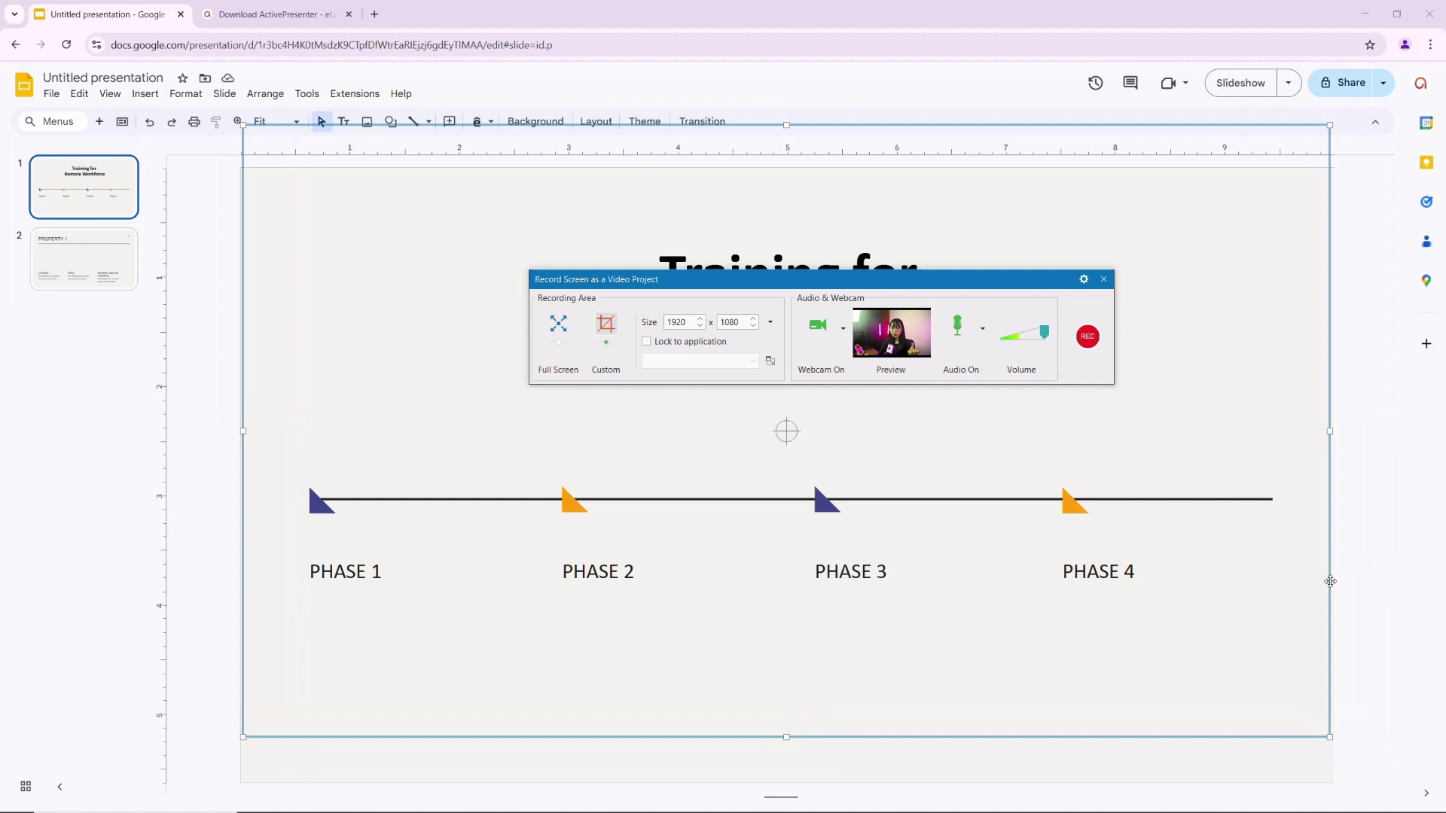
Switch to Full Screen with webcam on, lower the volume slightly, and start recording
click(558, 332)
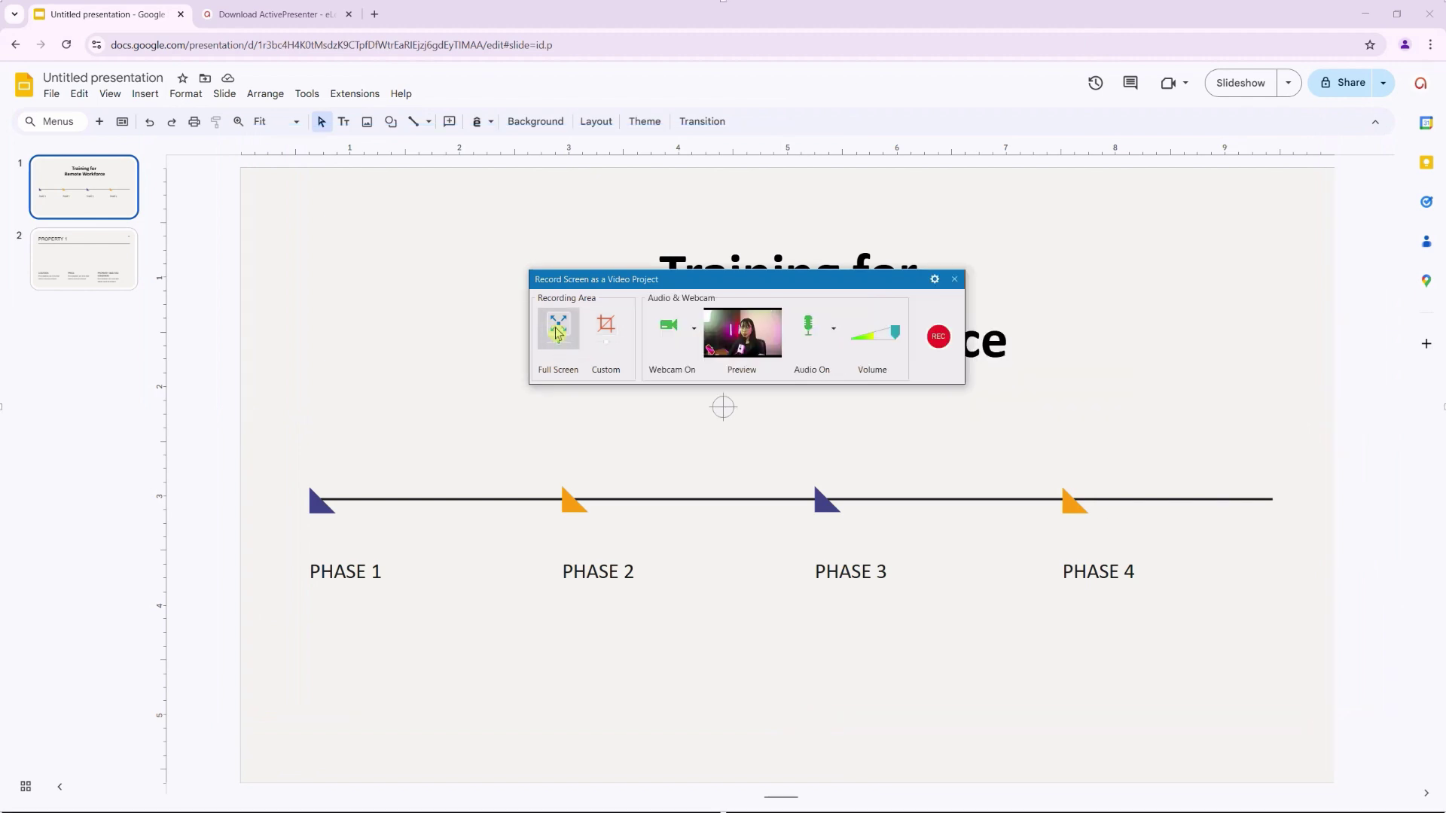
click(666, 340)
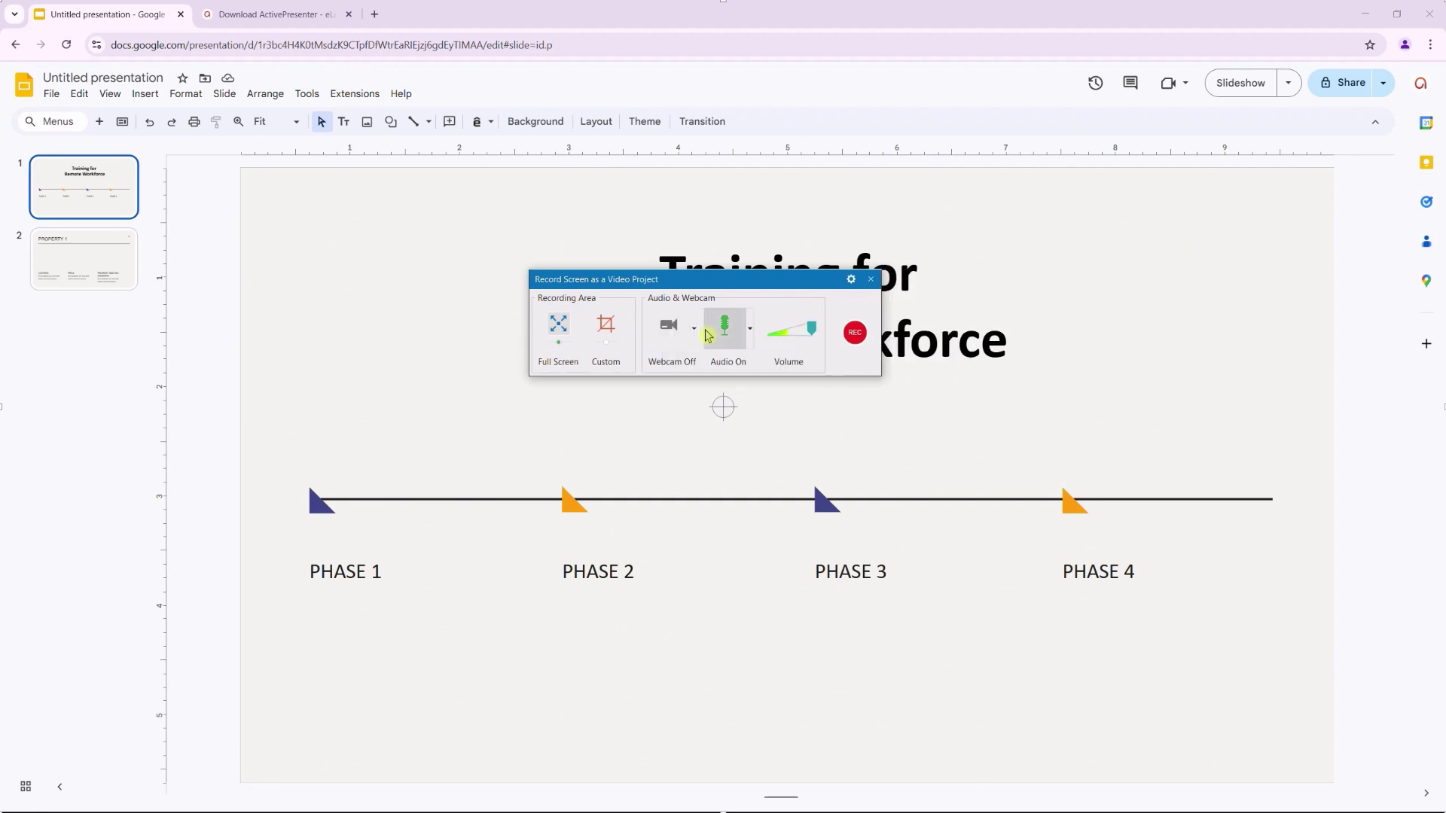
click(750, 333)
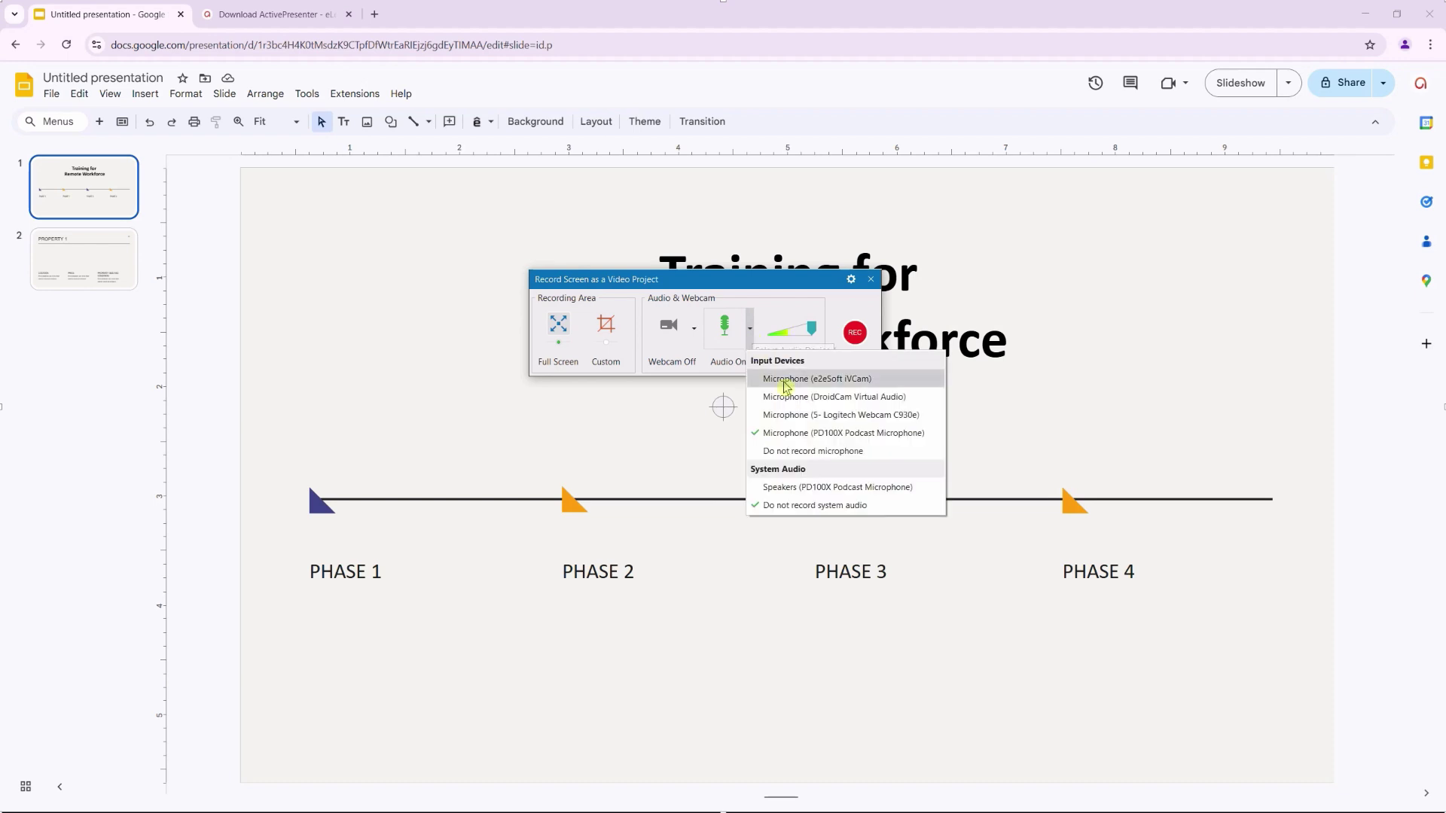
click(663, 334)
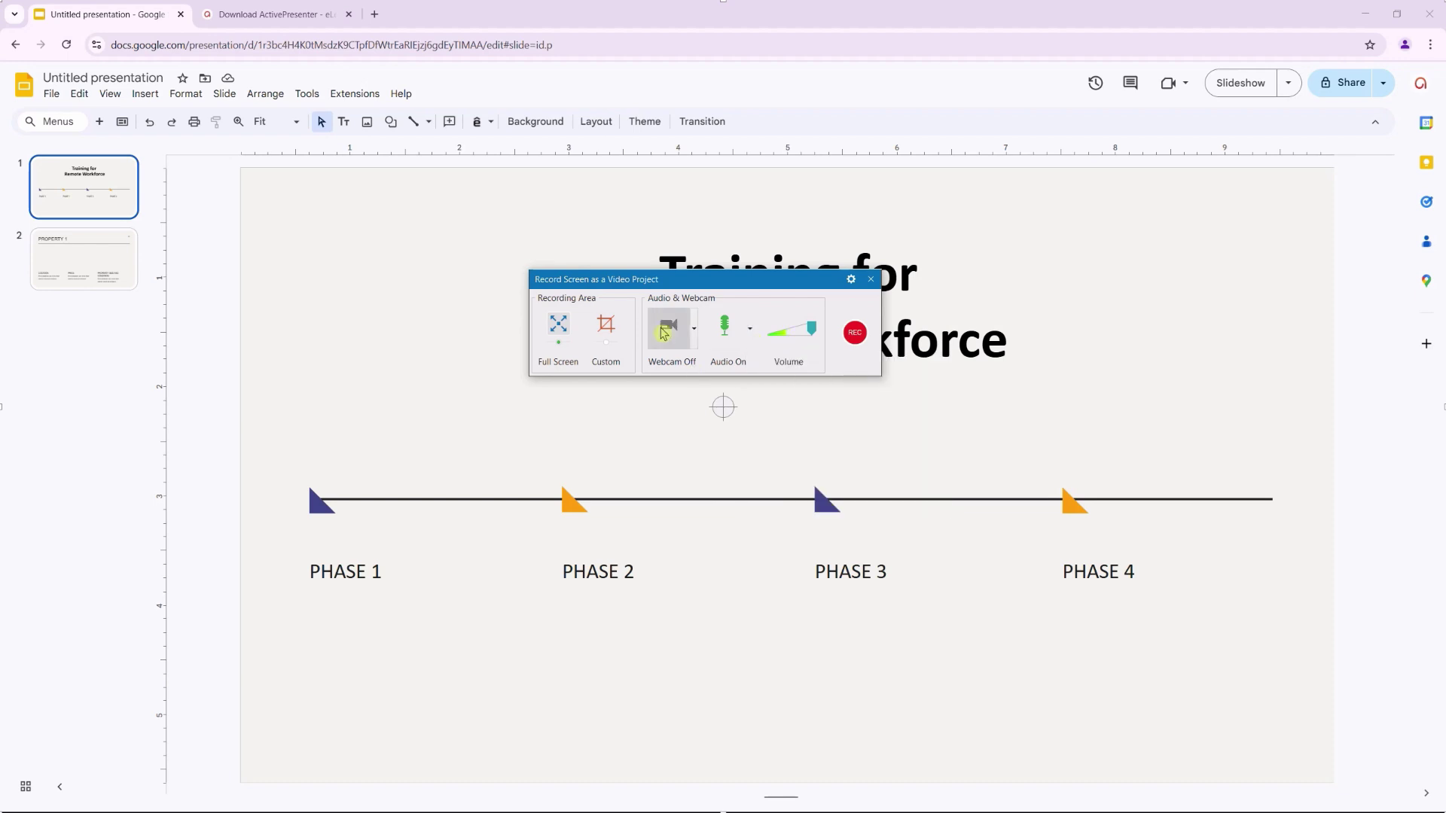
click(664, 334)
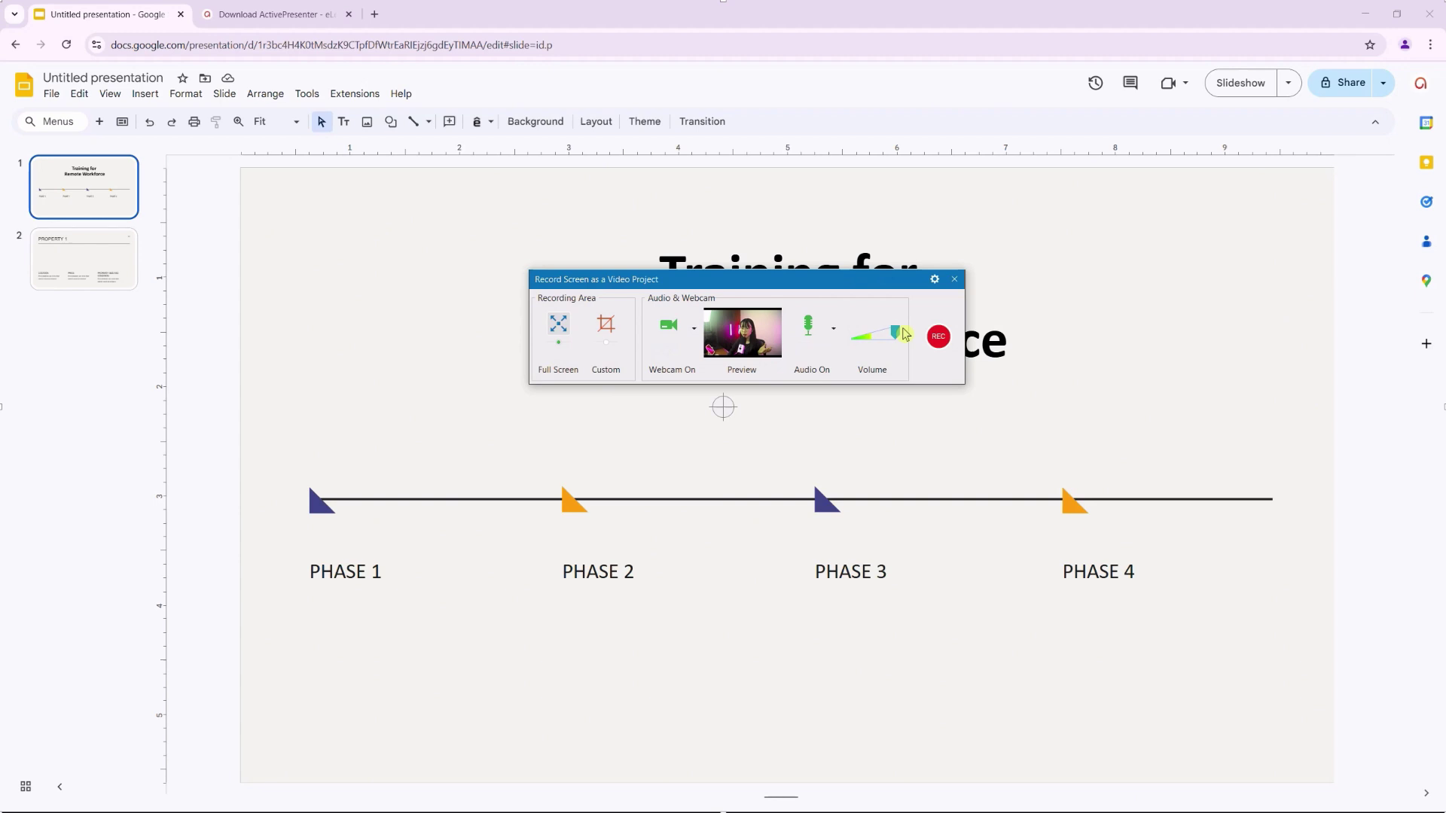
drag(900, 342, 888, 343)
click(939, 338)
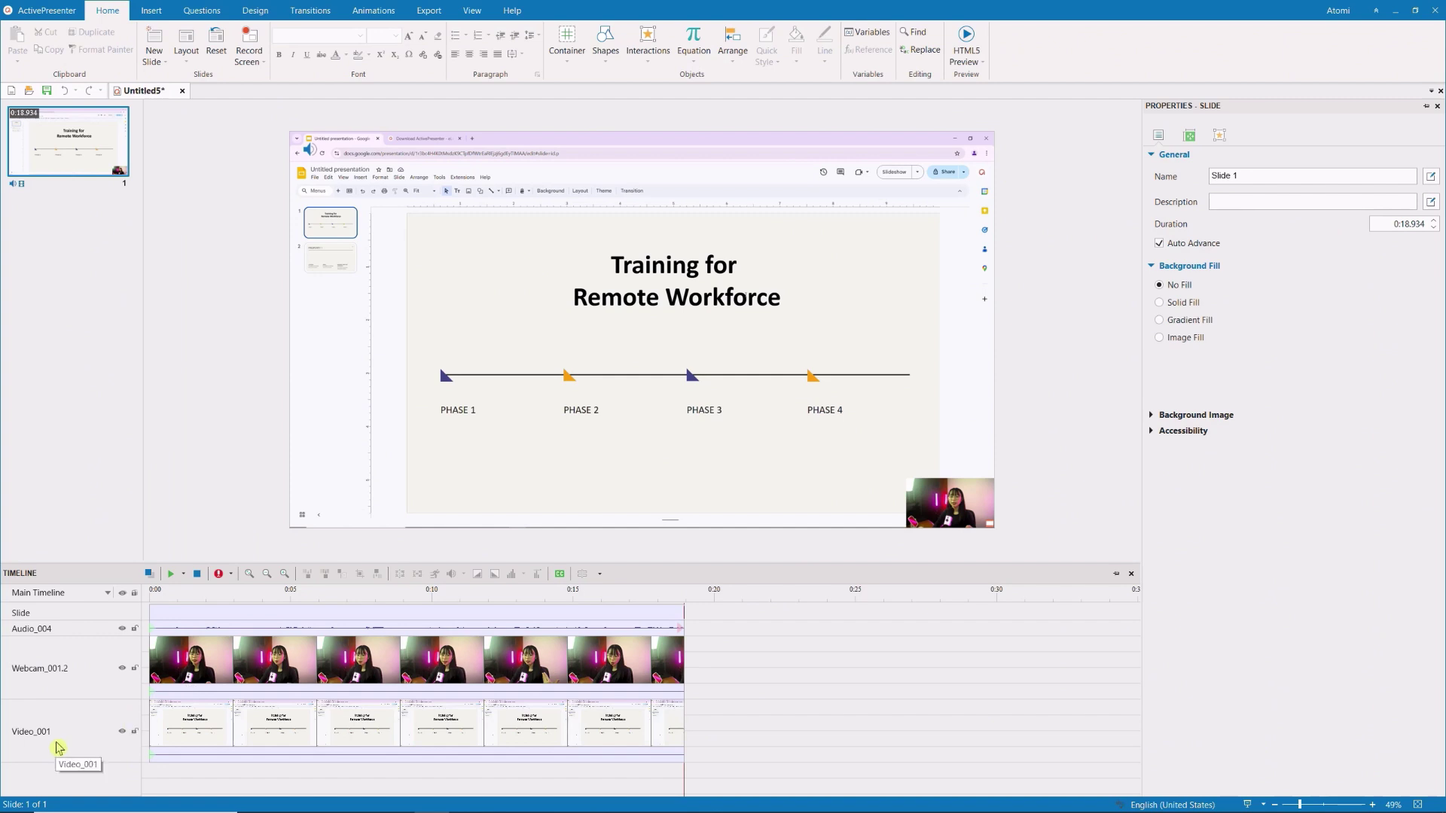
Select the Video_001, Webcam_001.2 and Audio_004 tracks, then move the playhead to 0:13.460
click(231, 744)
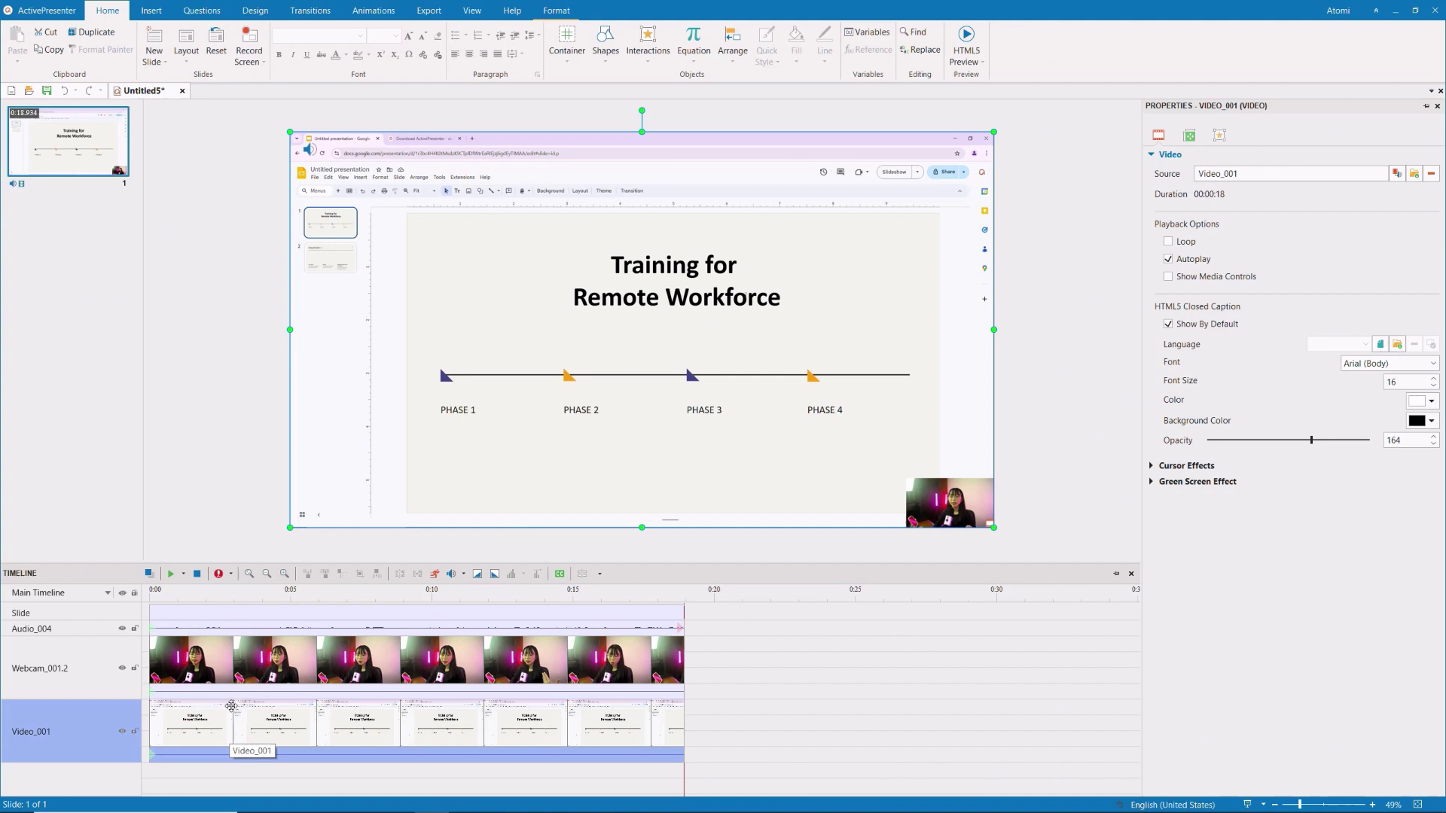
click(227, 664)
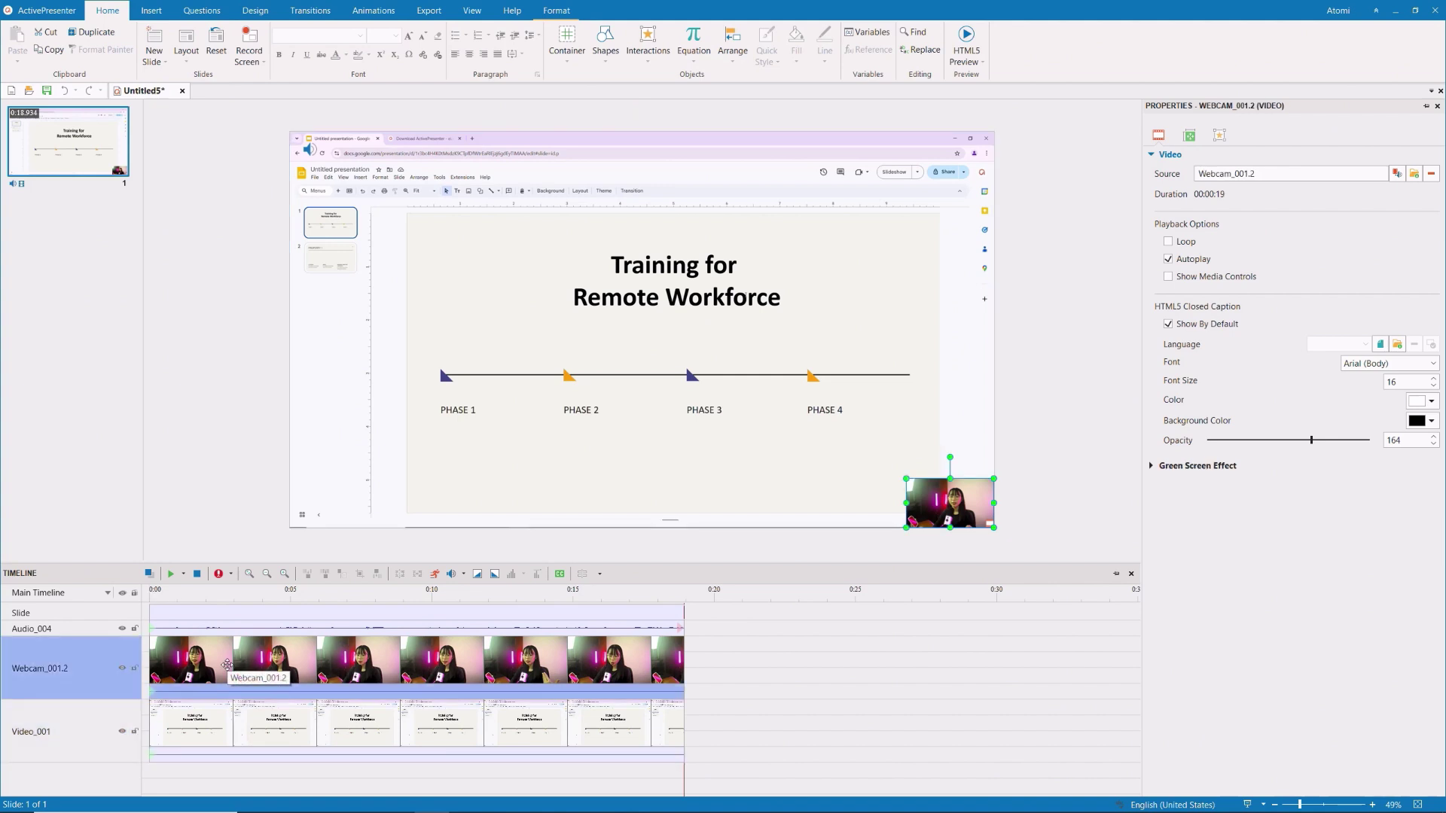
click(234, 625)
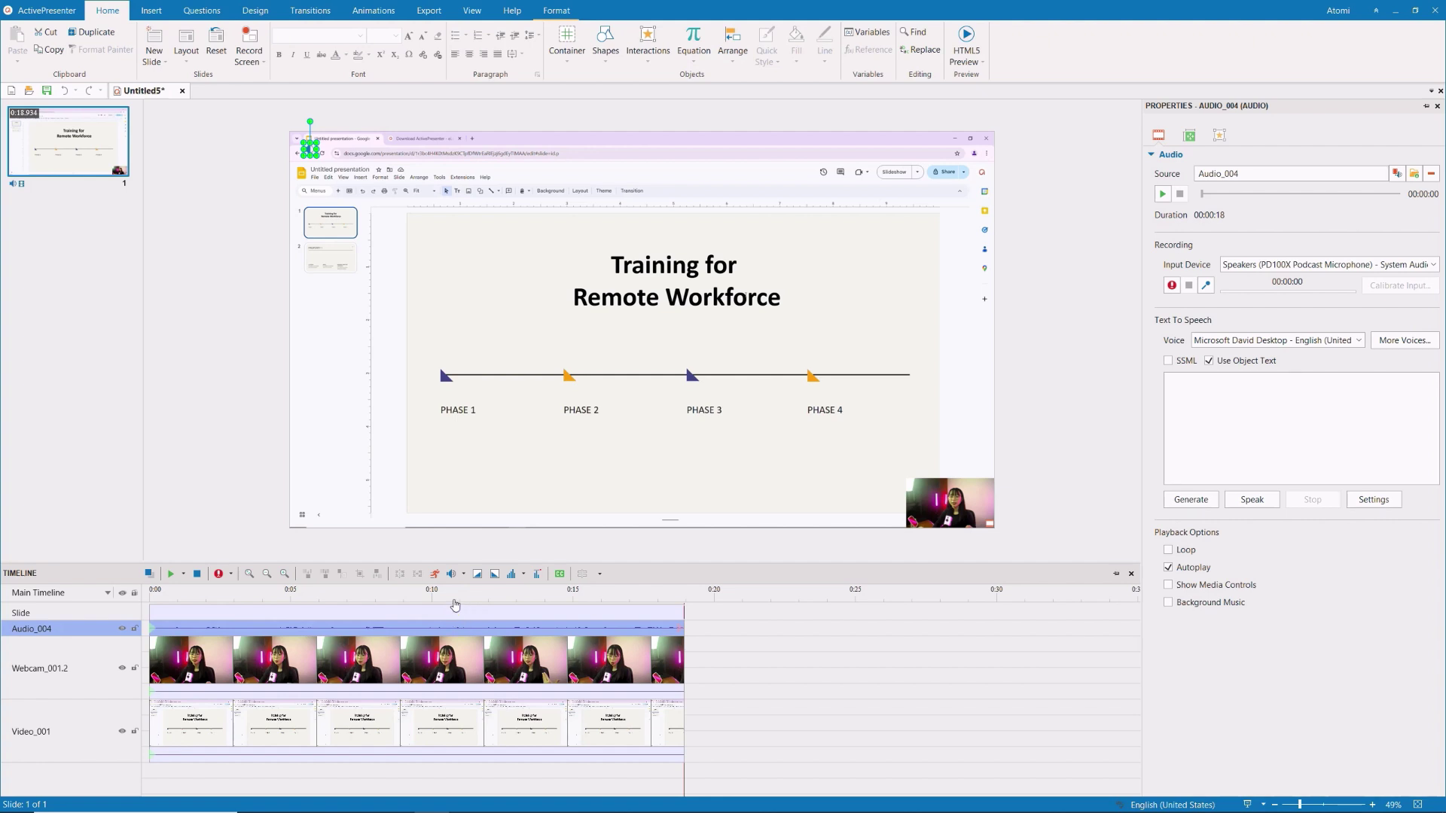
click(454, 601)
drag(458, 600, 527, 602)
Cut the 0:13.340–0:14.800 range from all tracks and scrub back through the start
click(527, 604)
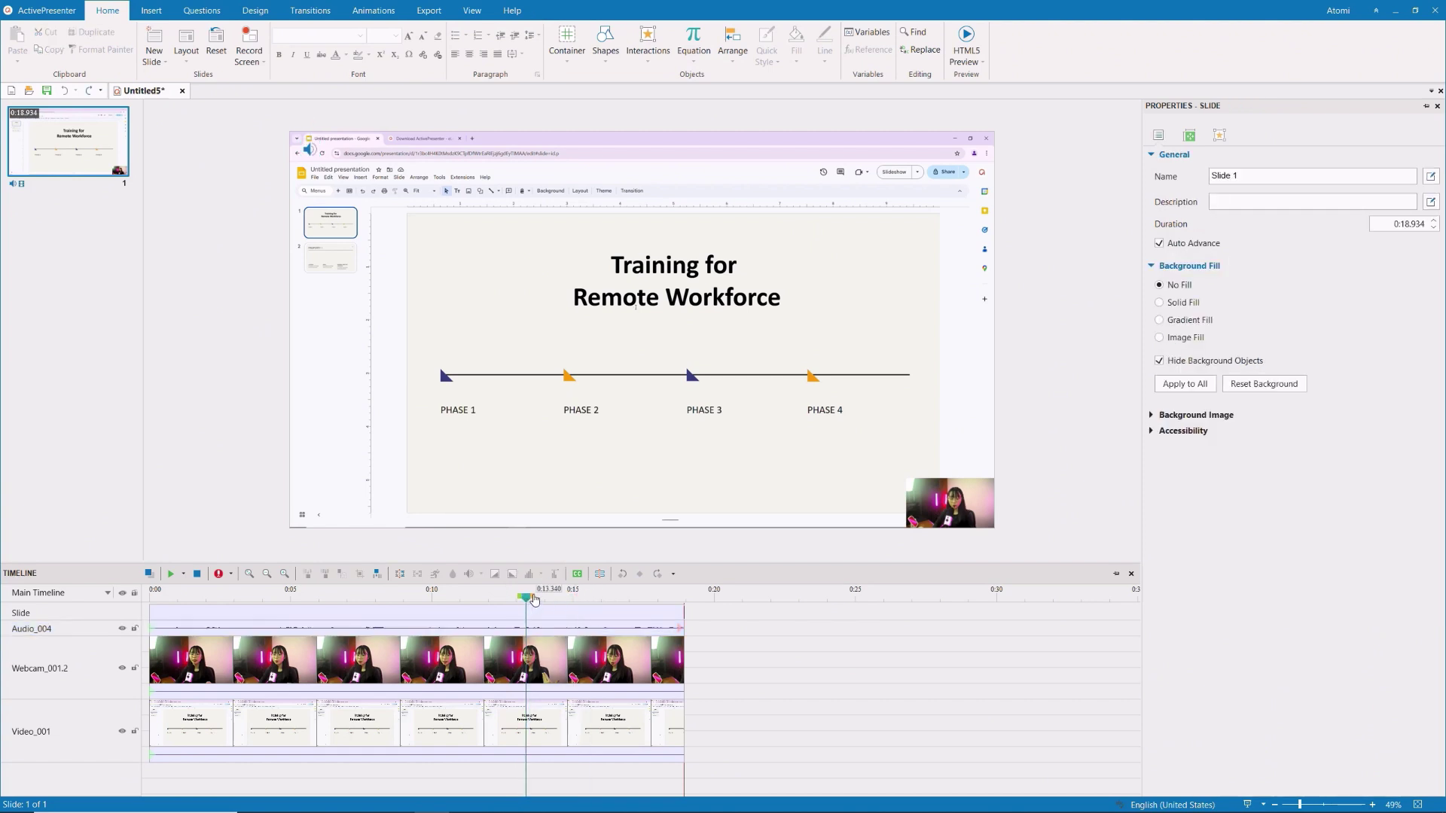
drag(534, 600, 576, 605)
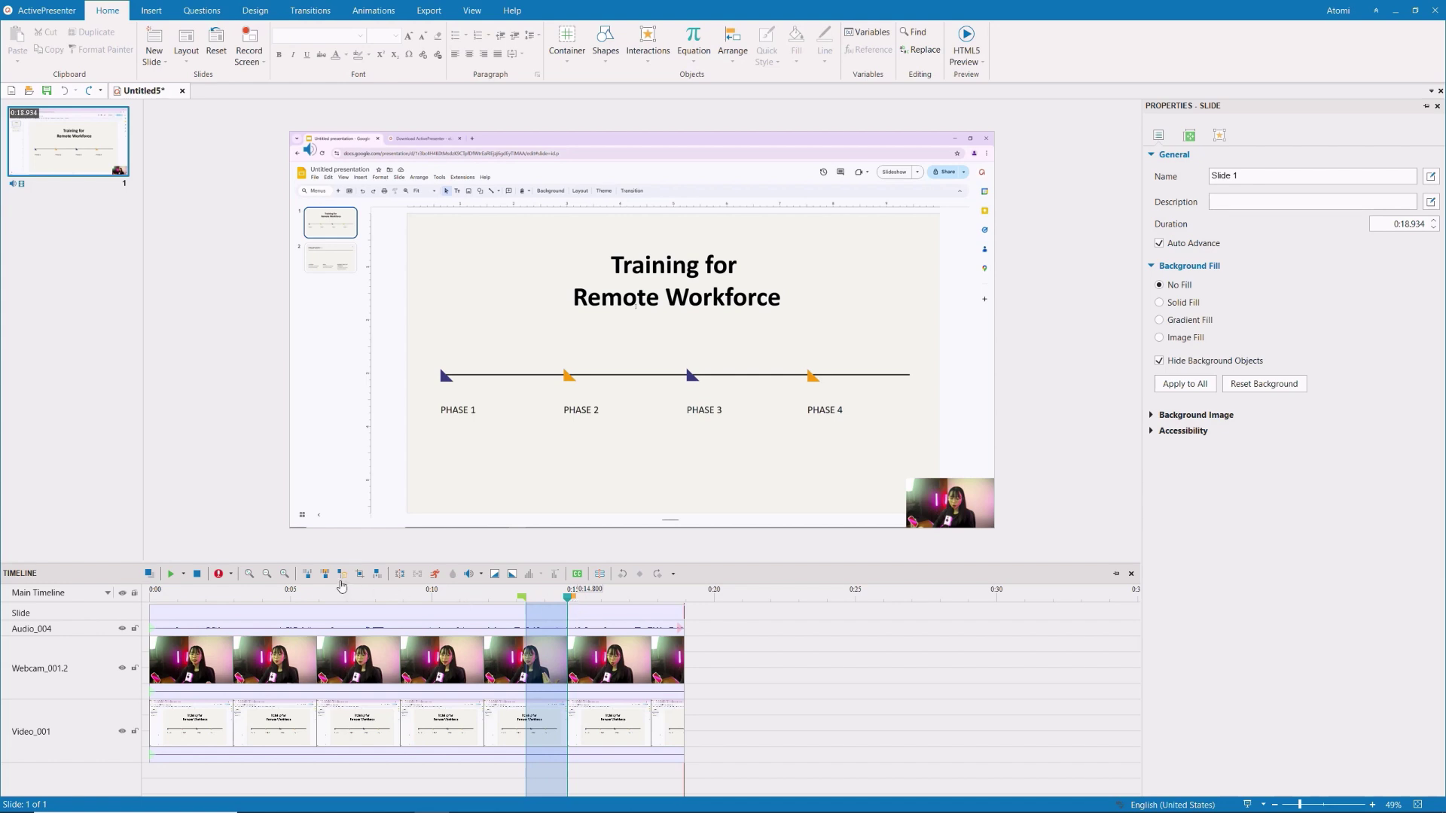
click(342, 577)
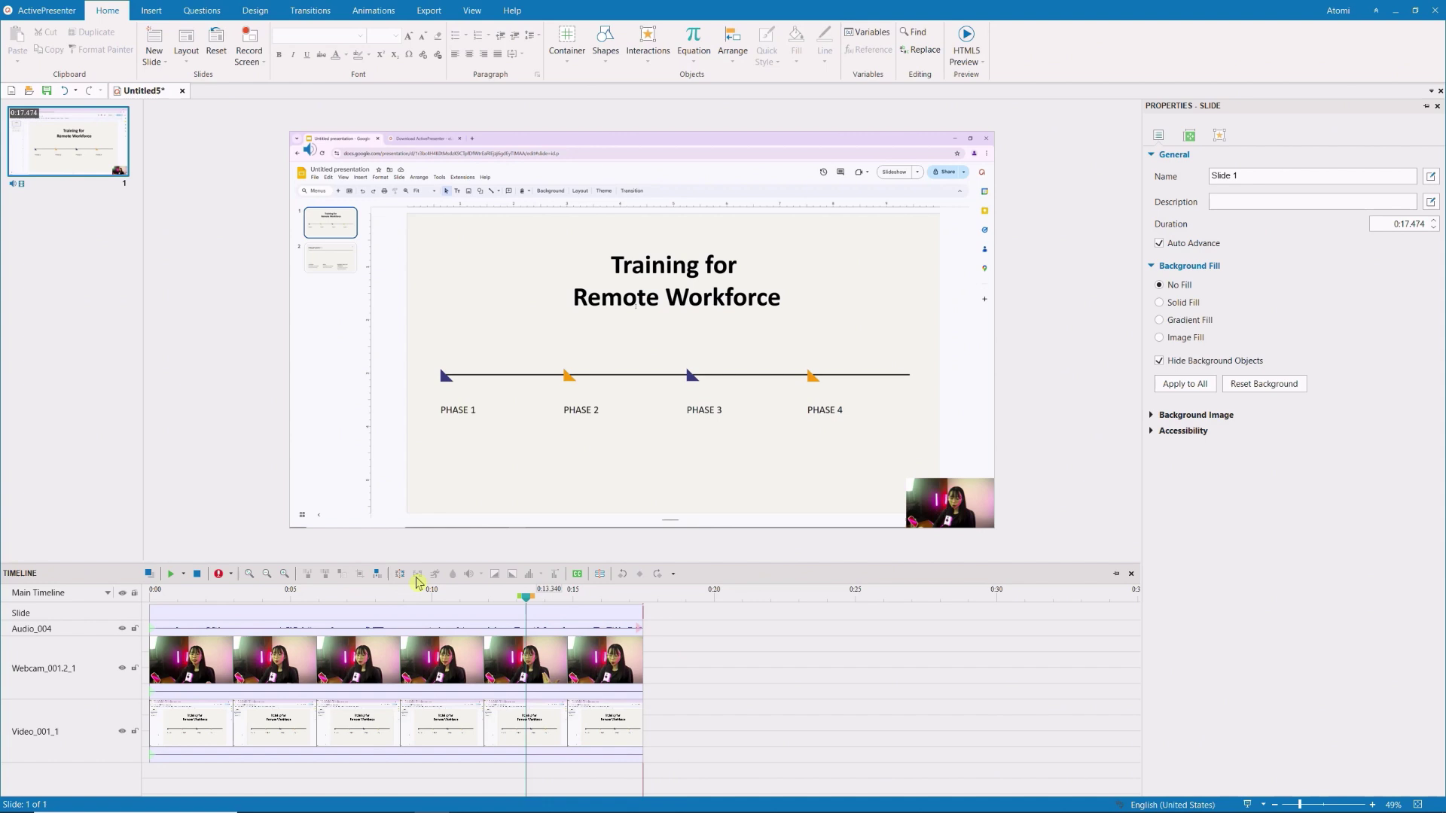
drag(394, 597, 285, 596)
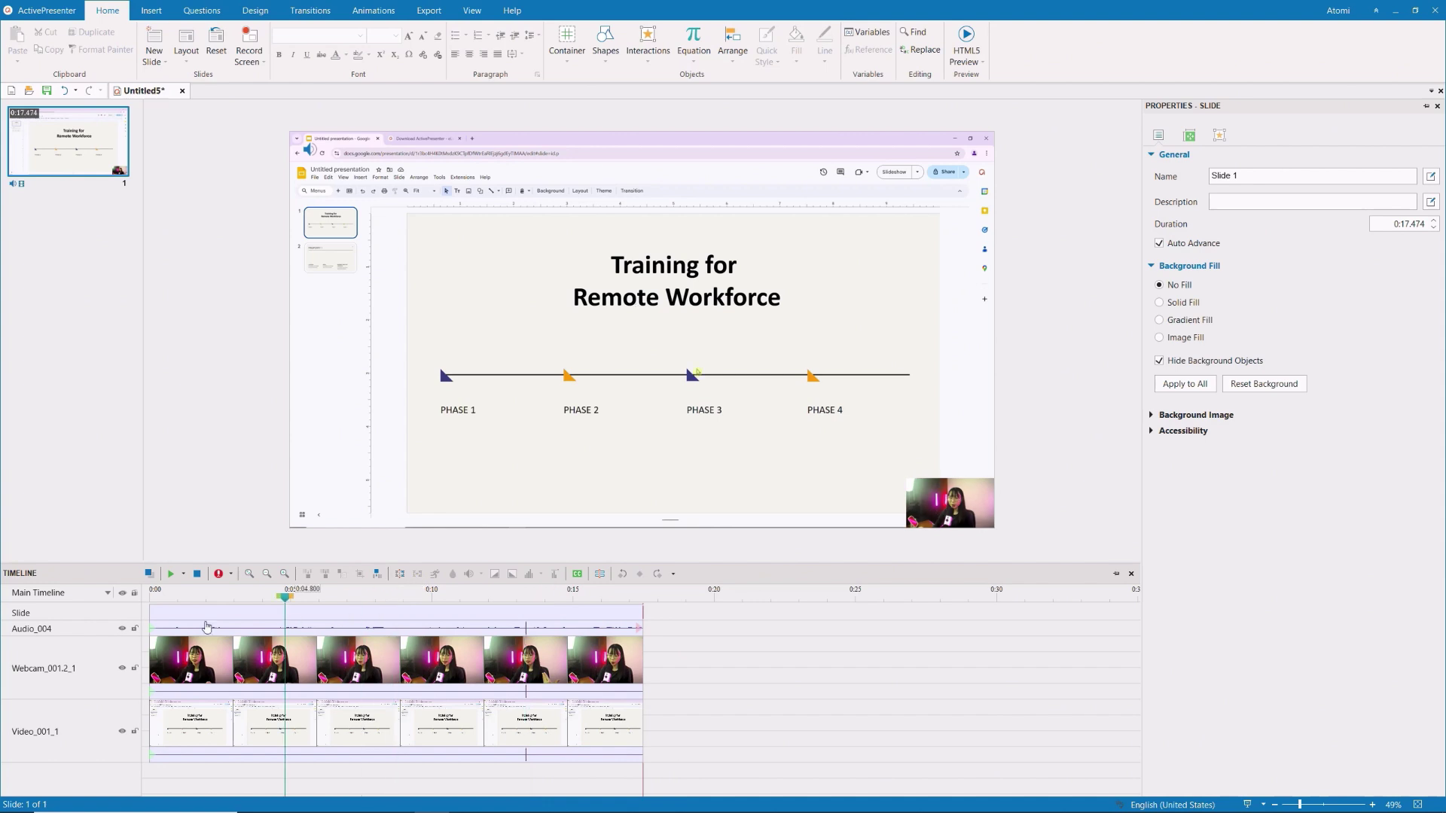
drag(207, 627, 507, 651)
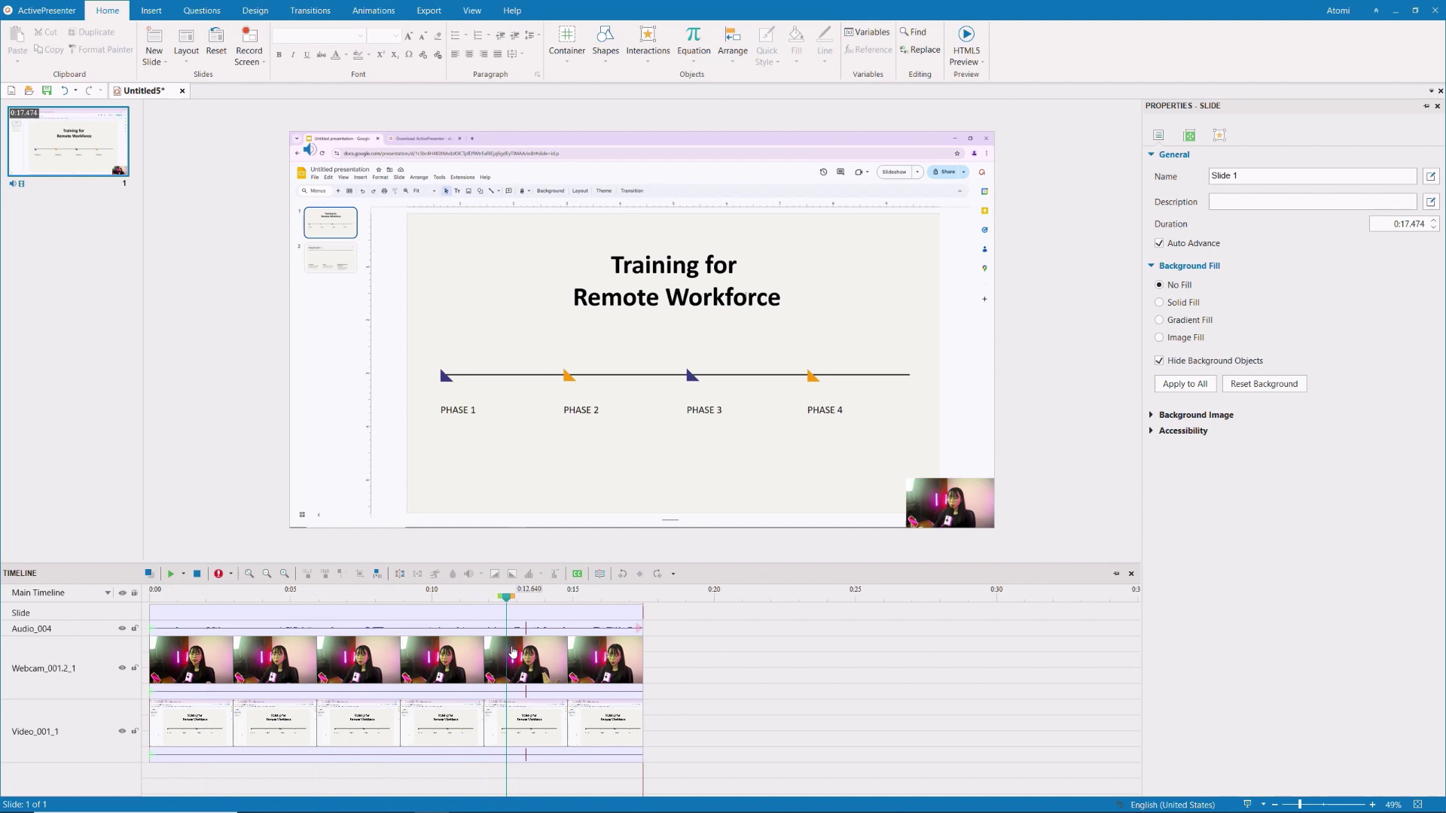
Make the 0:10.460–0:13.580 stretch play at 200% speed
click(445, 598)
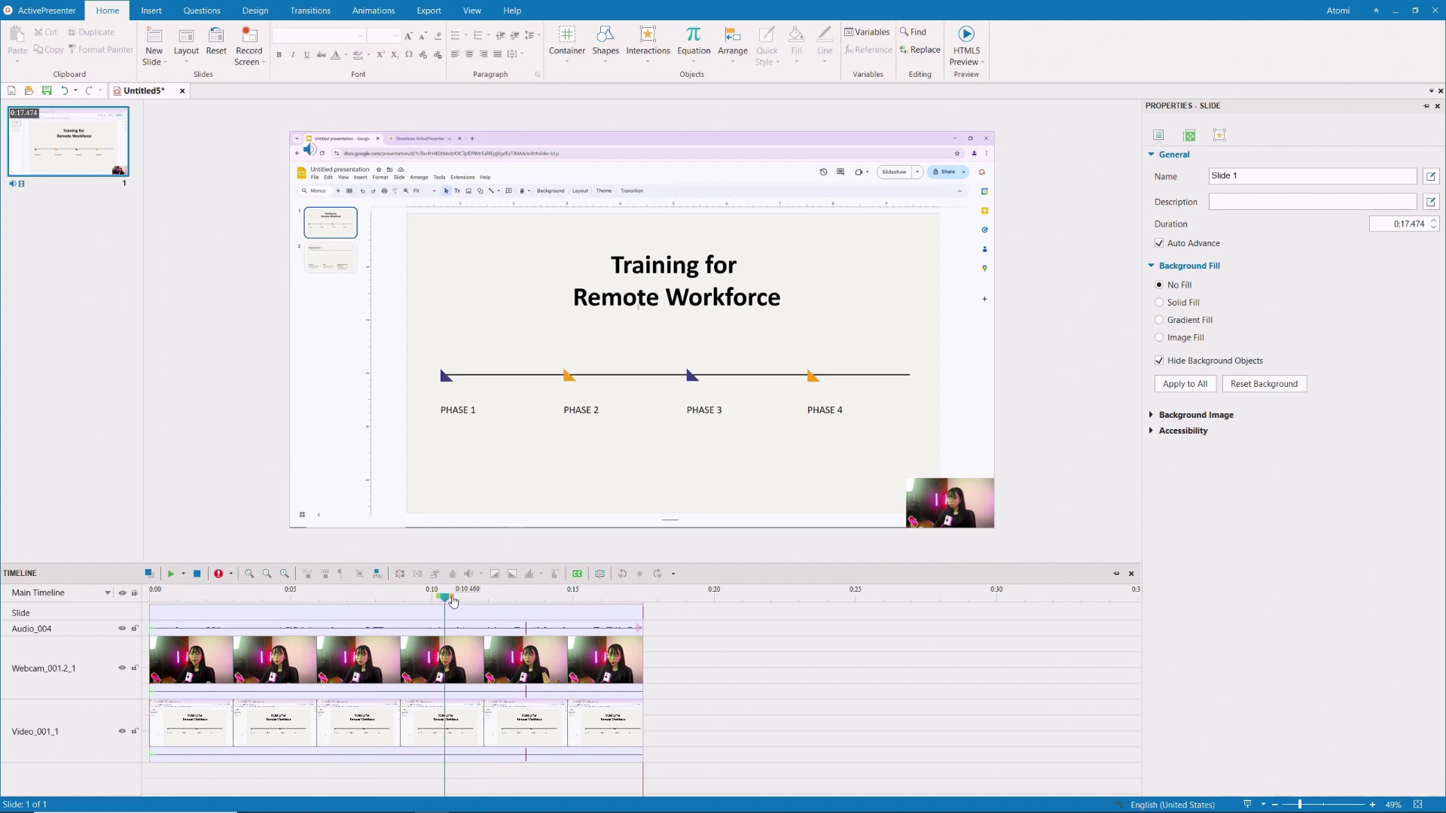
drag(453, 600, 546, 623)
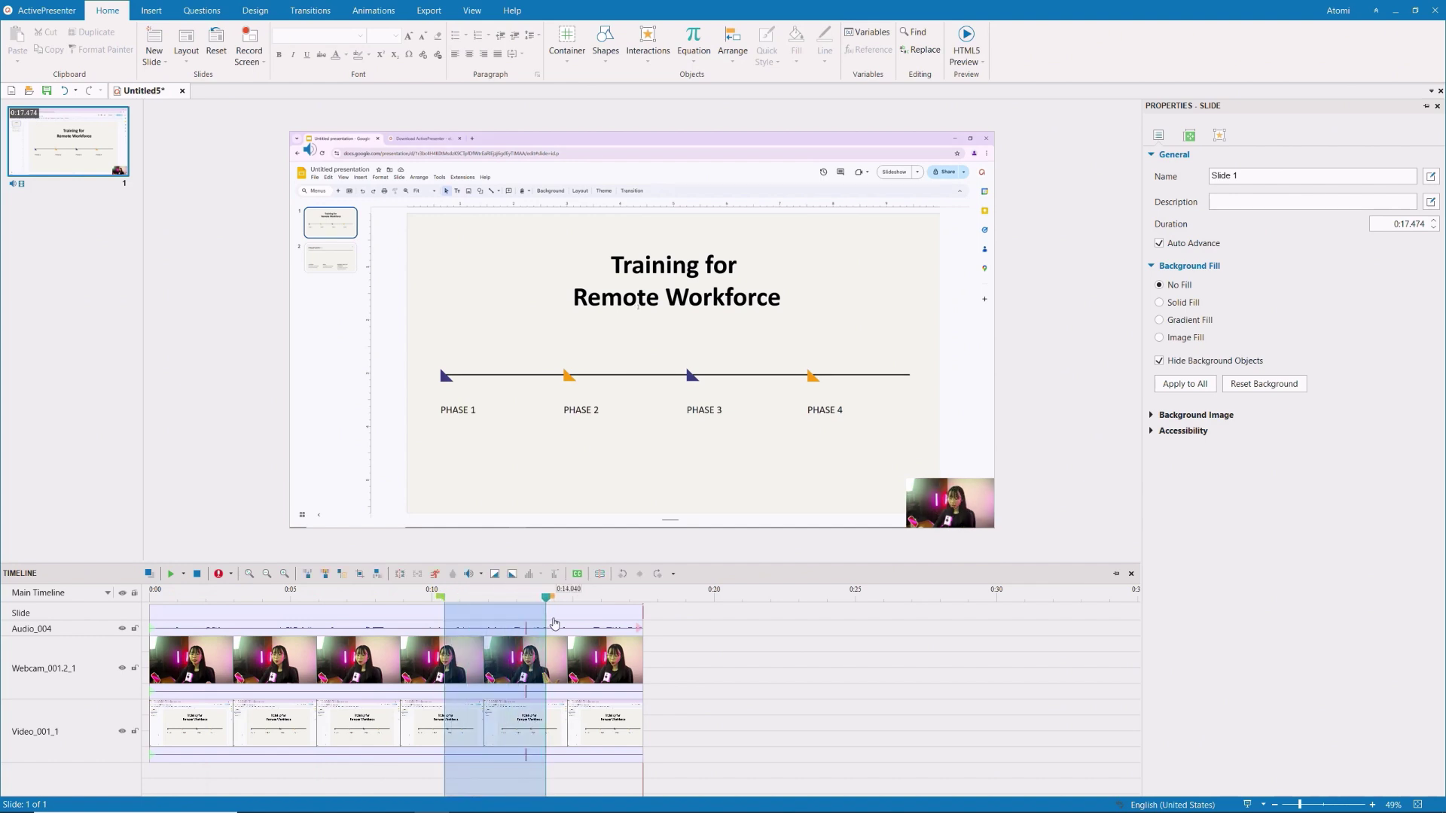
click(434, 575)
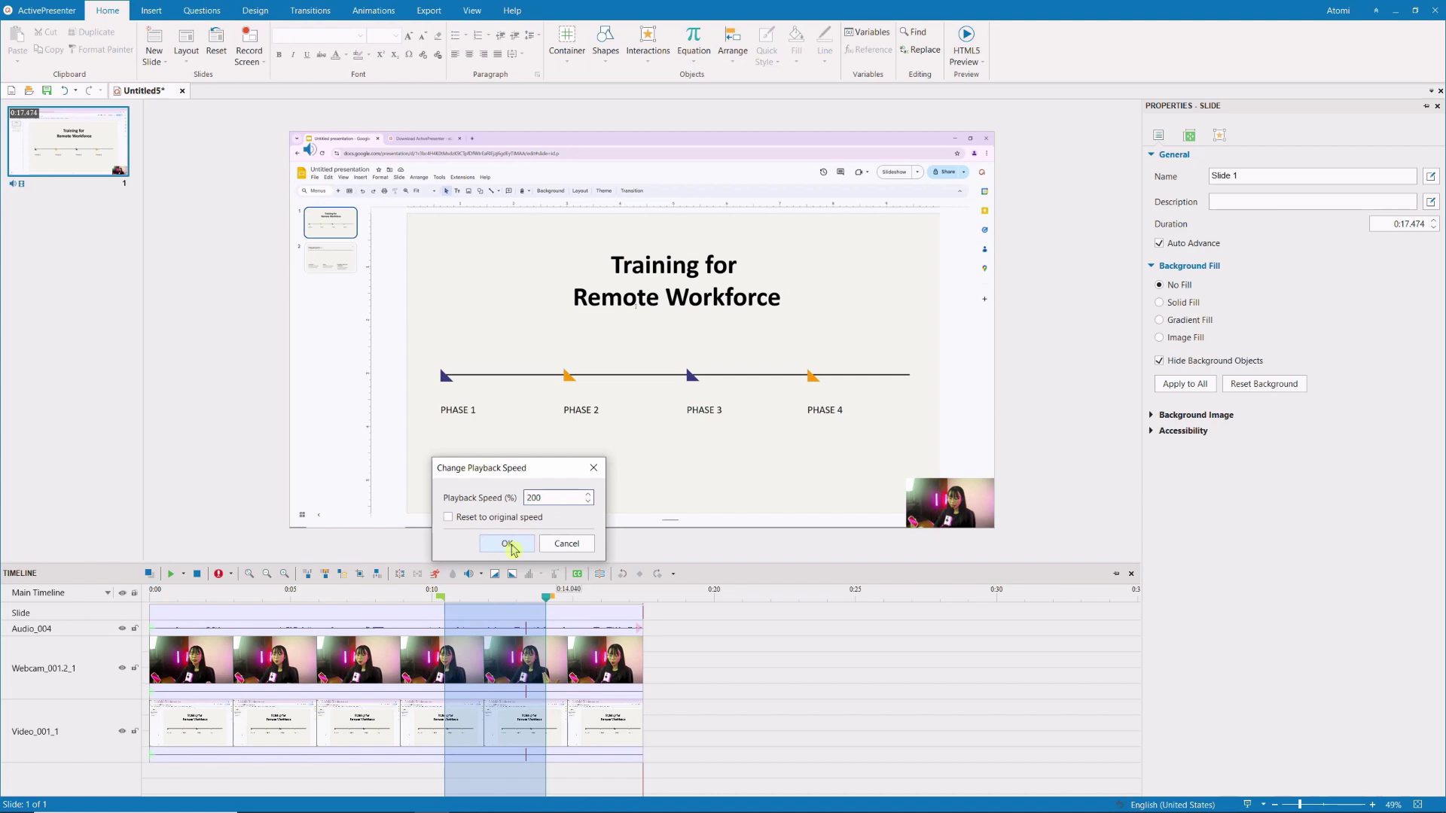
click(507, 544)
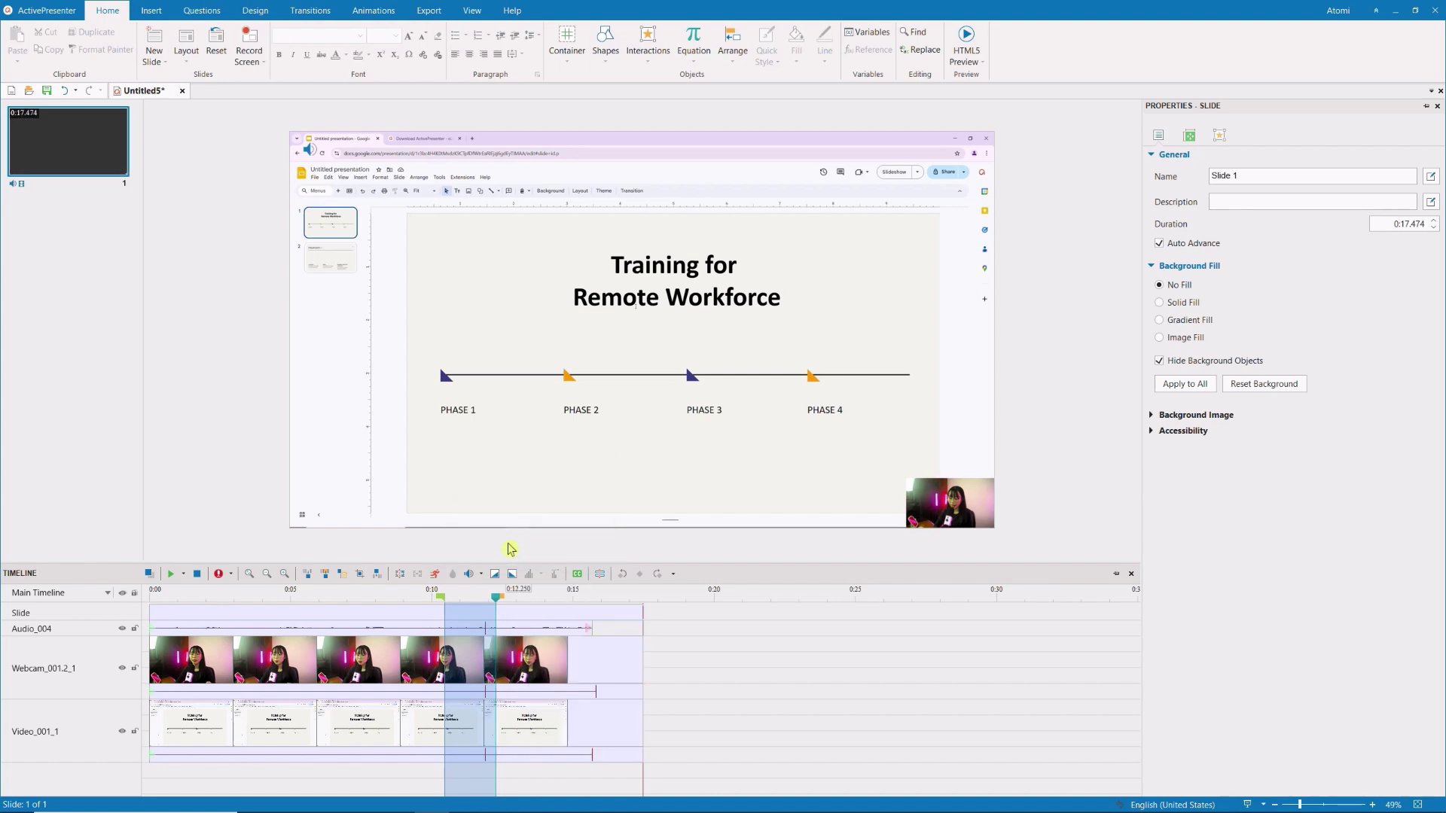
Enlarge the webcam overlay in the lower-right corner toward the upper left
click(590, 648)
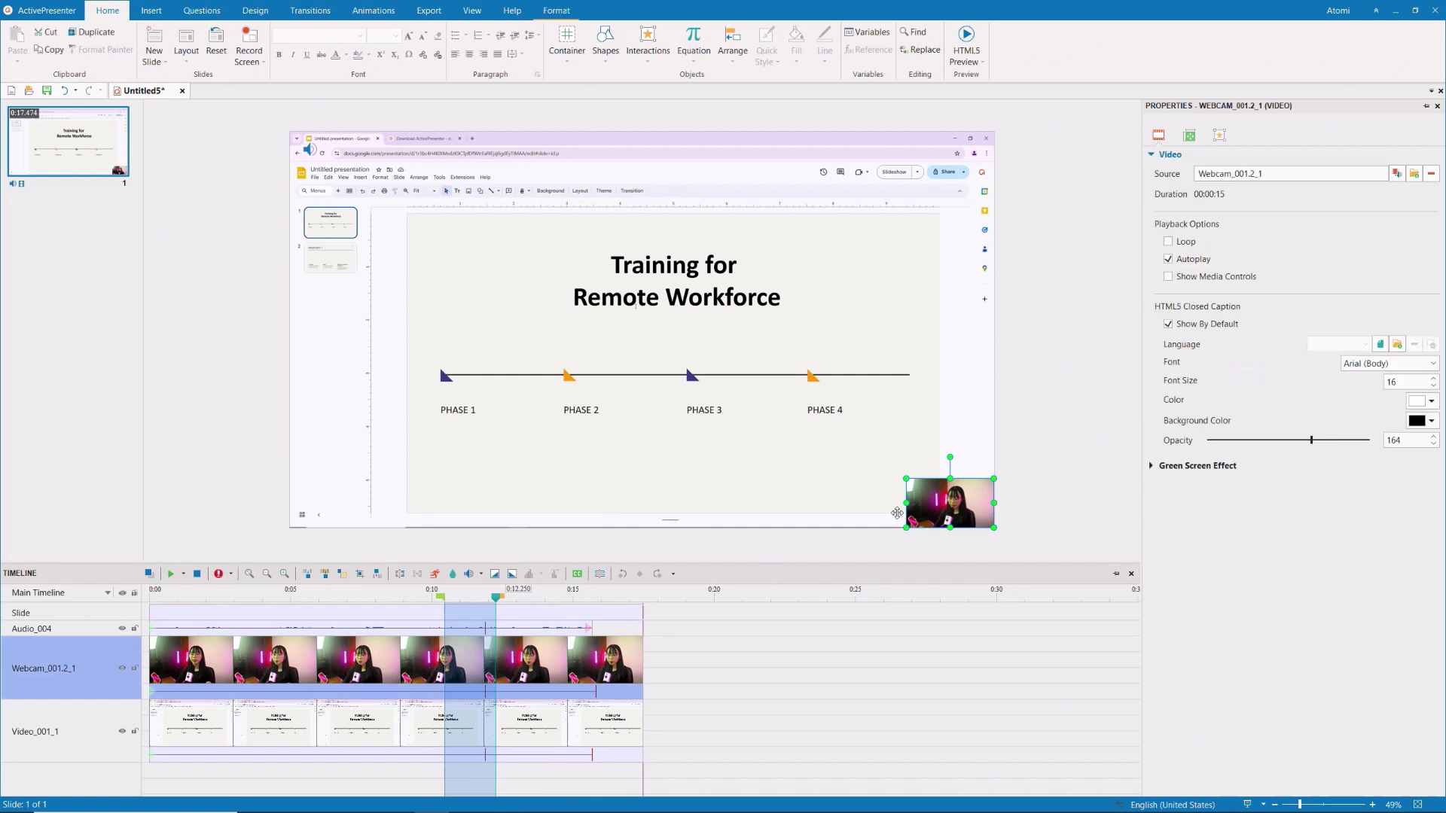
drag(909, 479, 878, 462)
click(832, 352)
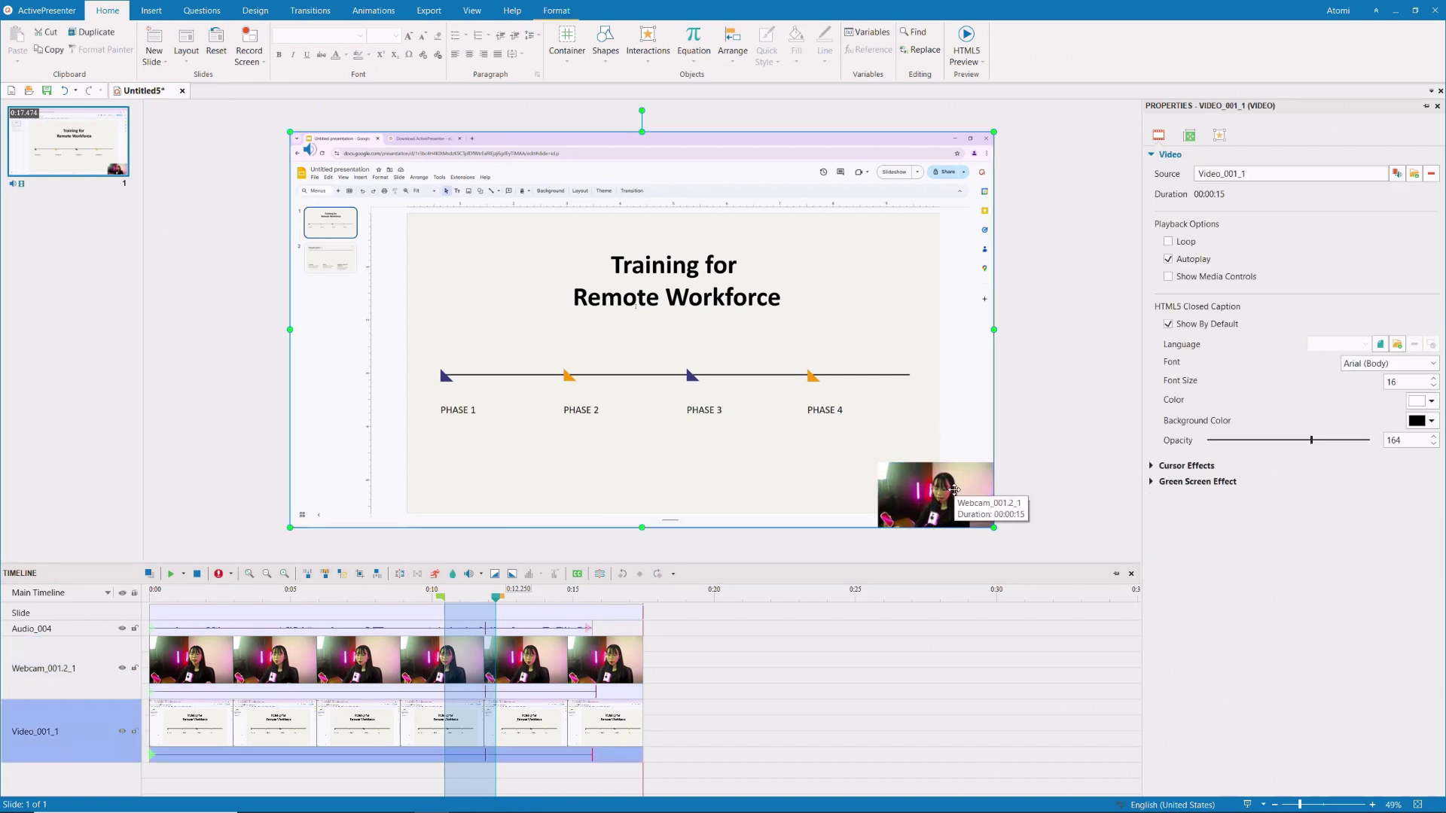
Crop the webcam overlay to a shape via Crop to Shape, then rewind the preview to about 0:03
click(954, 490)
click(555, 11)
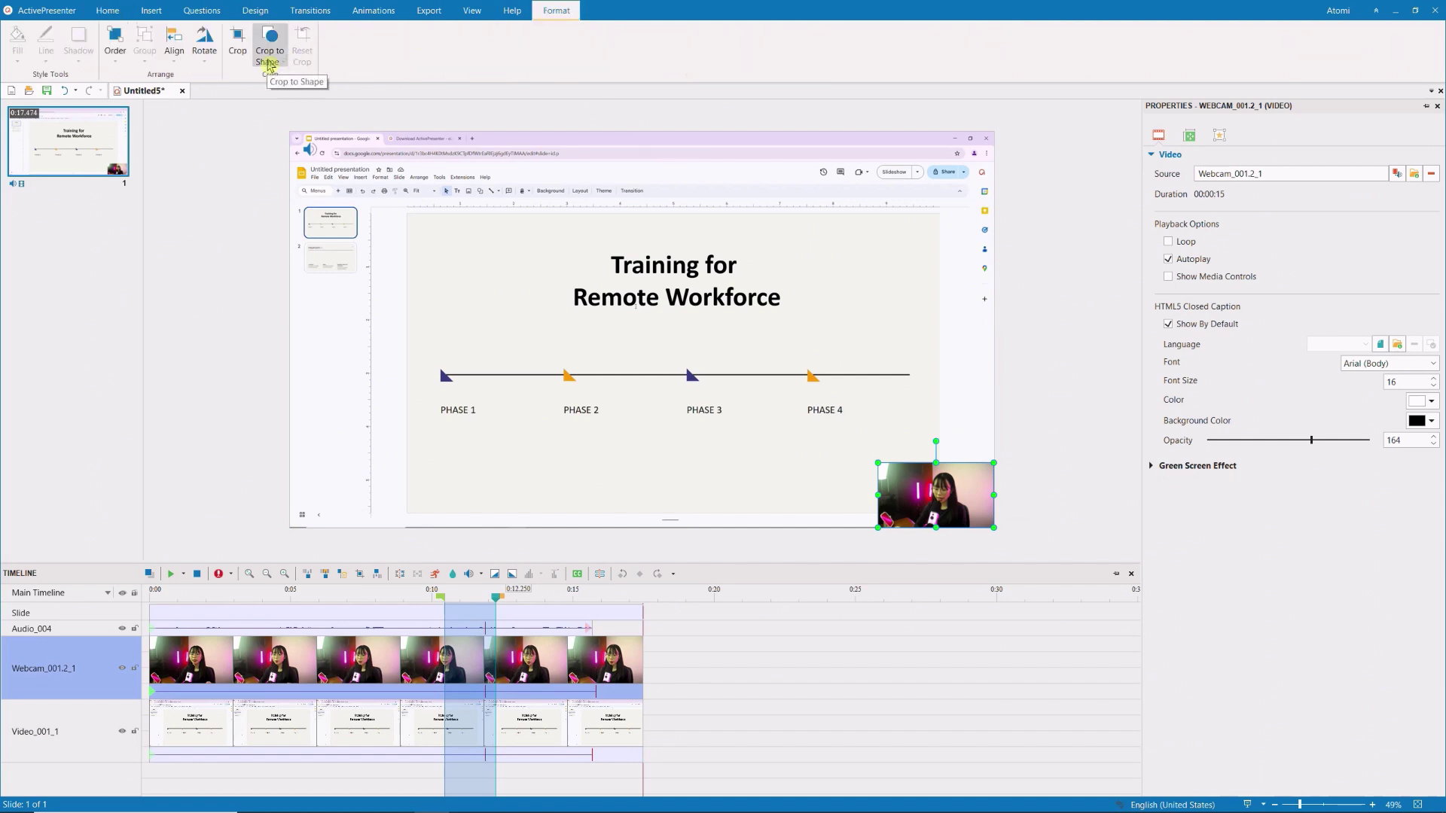
click(269, 61)
click(285, 103)
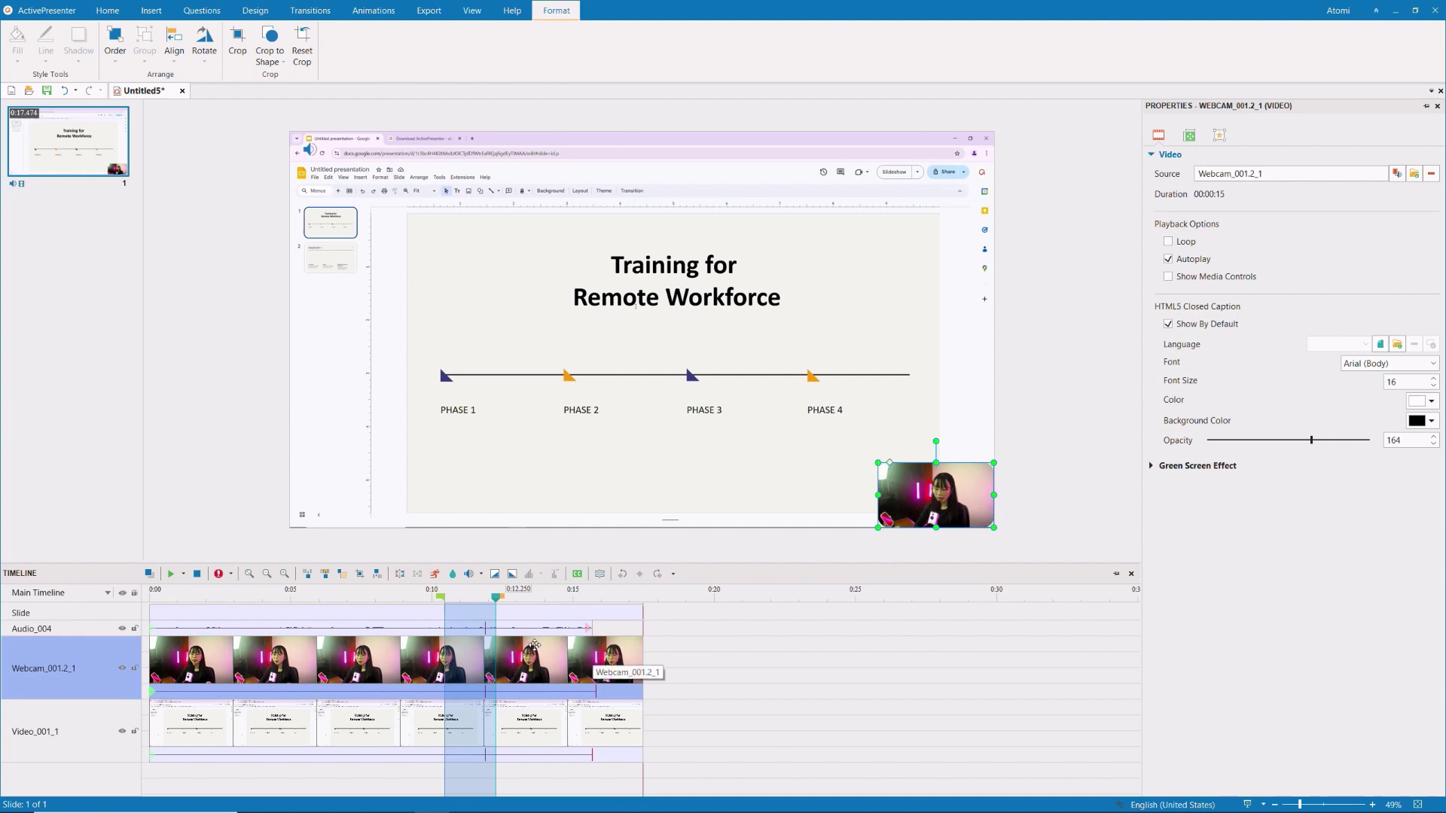
click(355, 600)
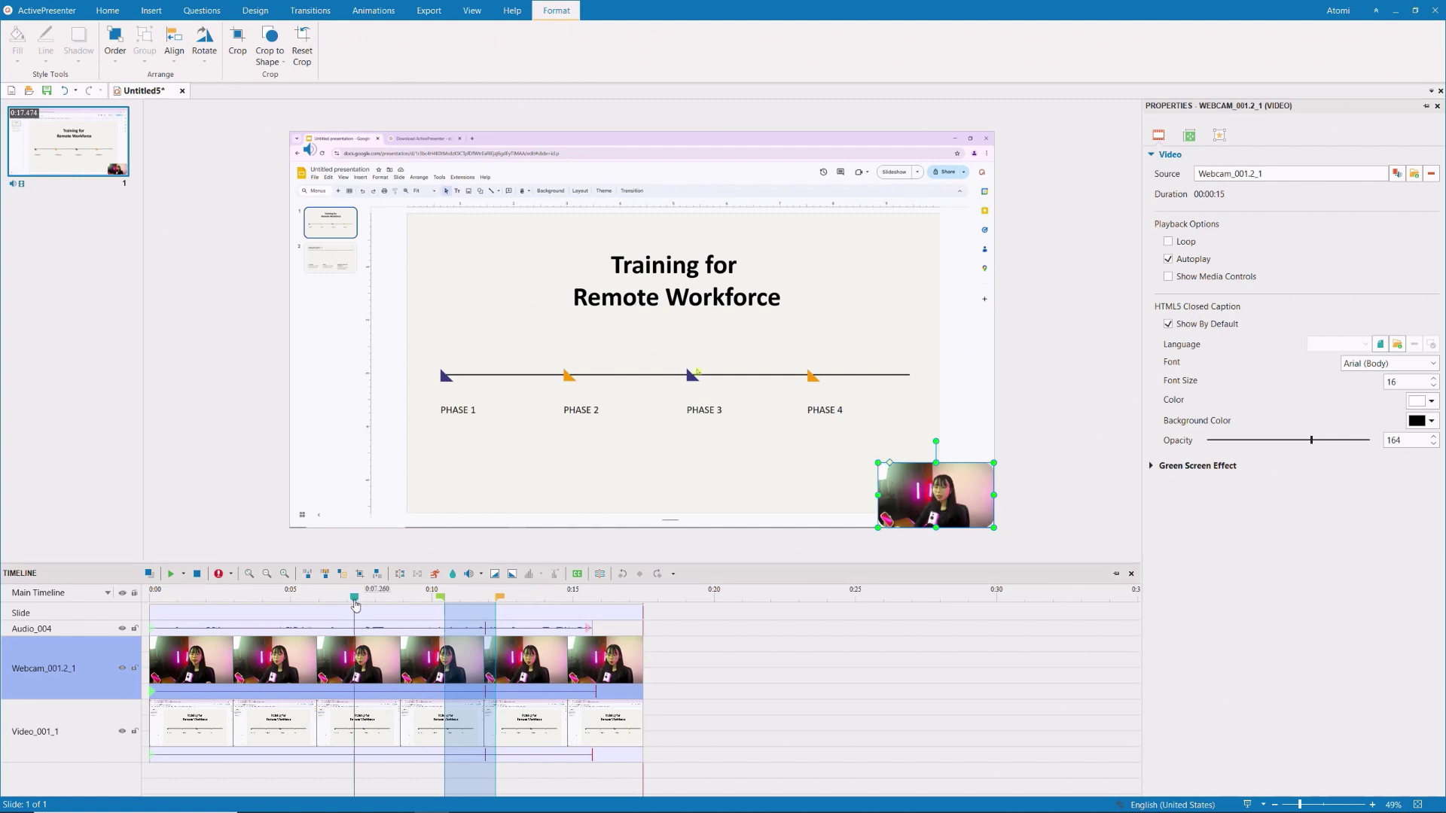
drag(355, 603, 236, 605)
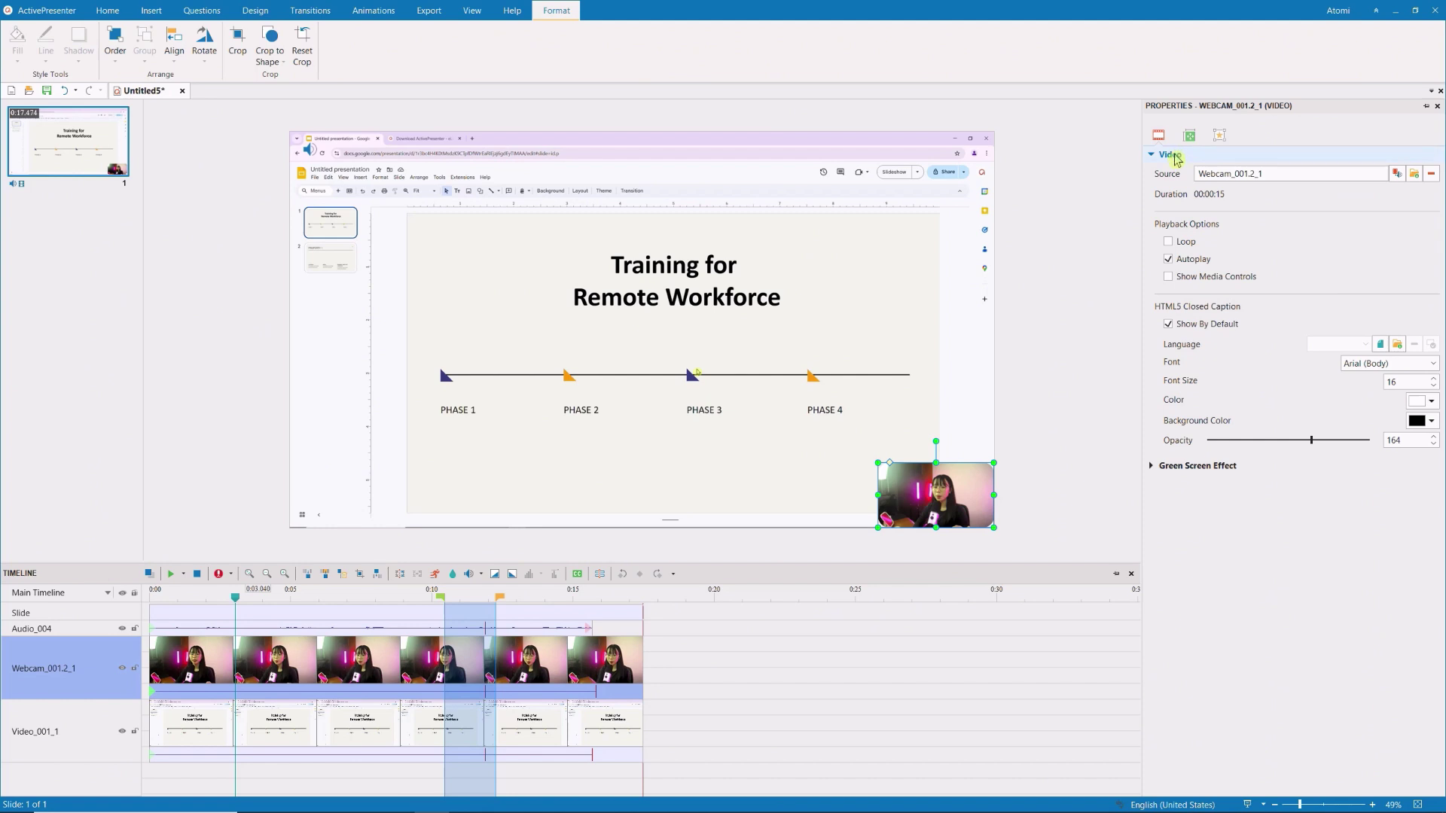
Switch Video_001_1's cursor highlight type to Circle
click(856, 401)
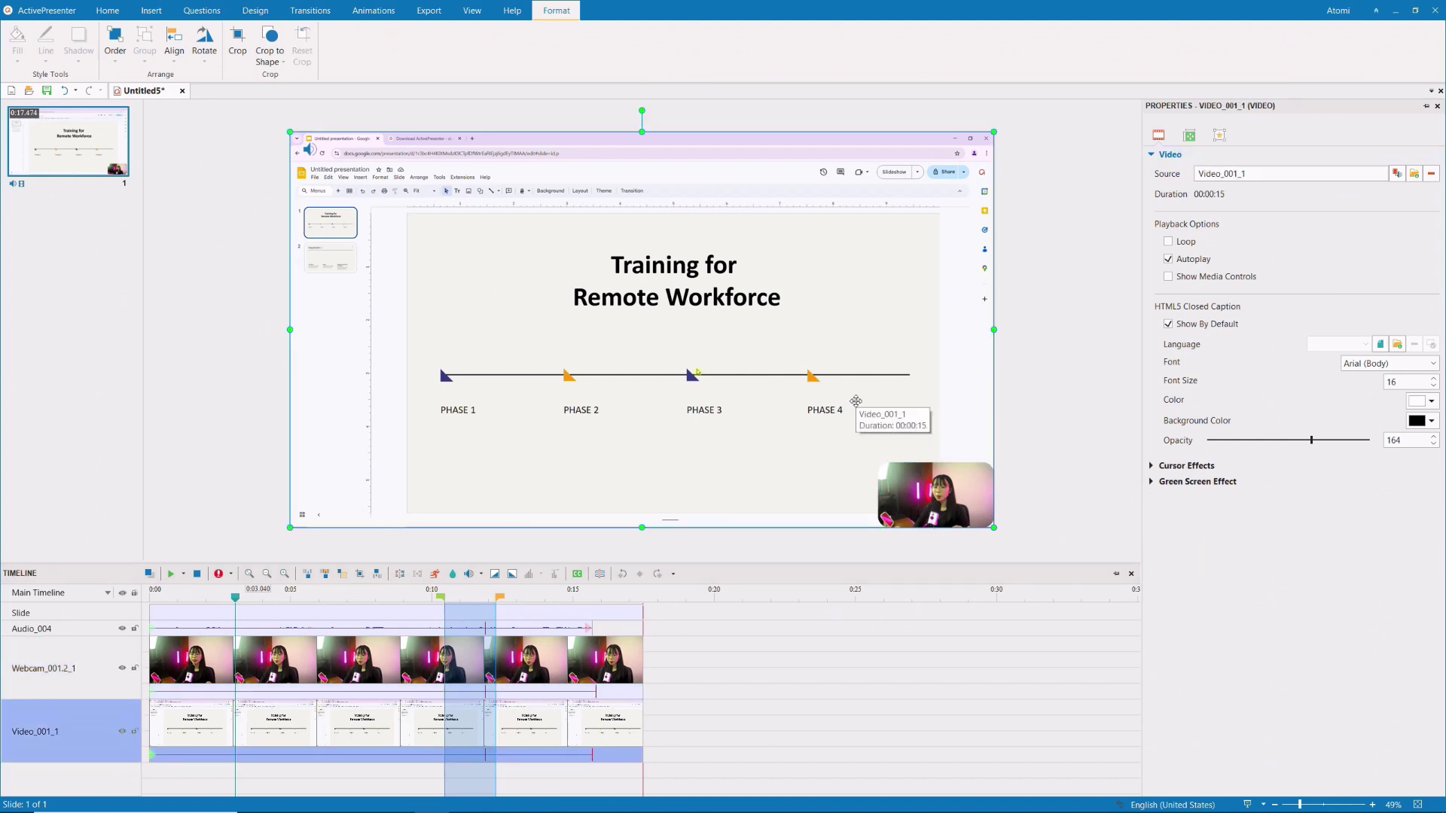
click(1151, 467)
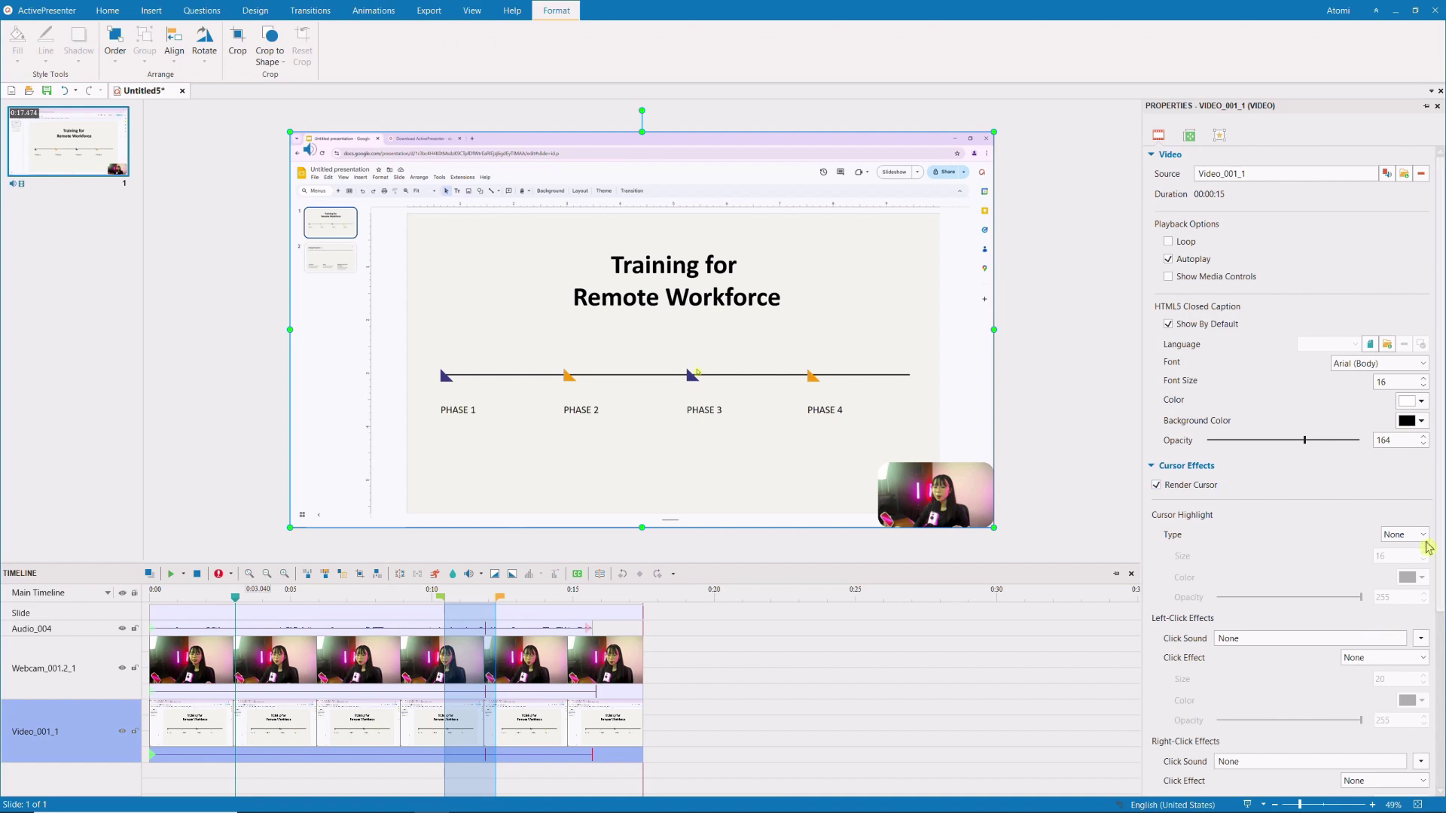
click(1422, 537)
click(1397, 546)
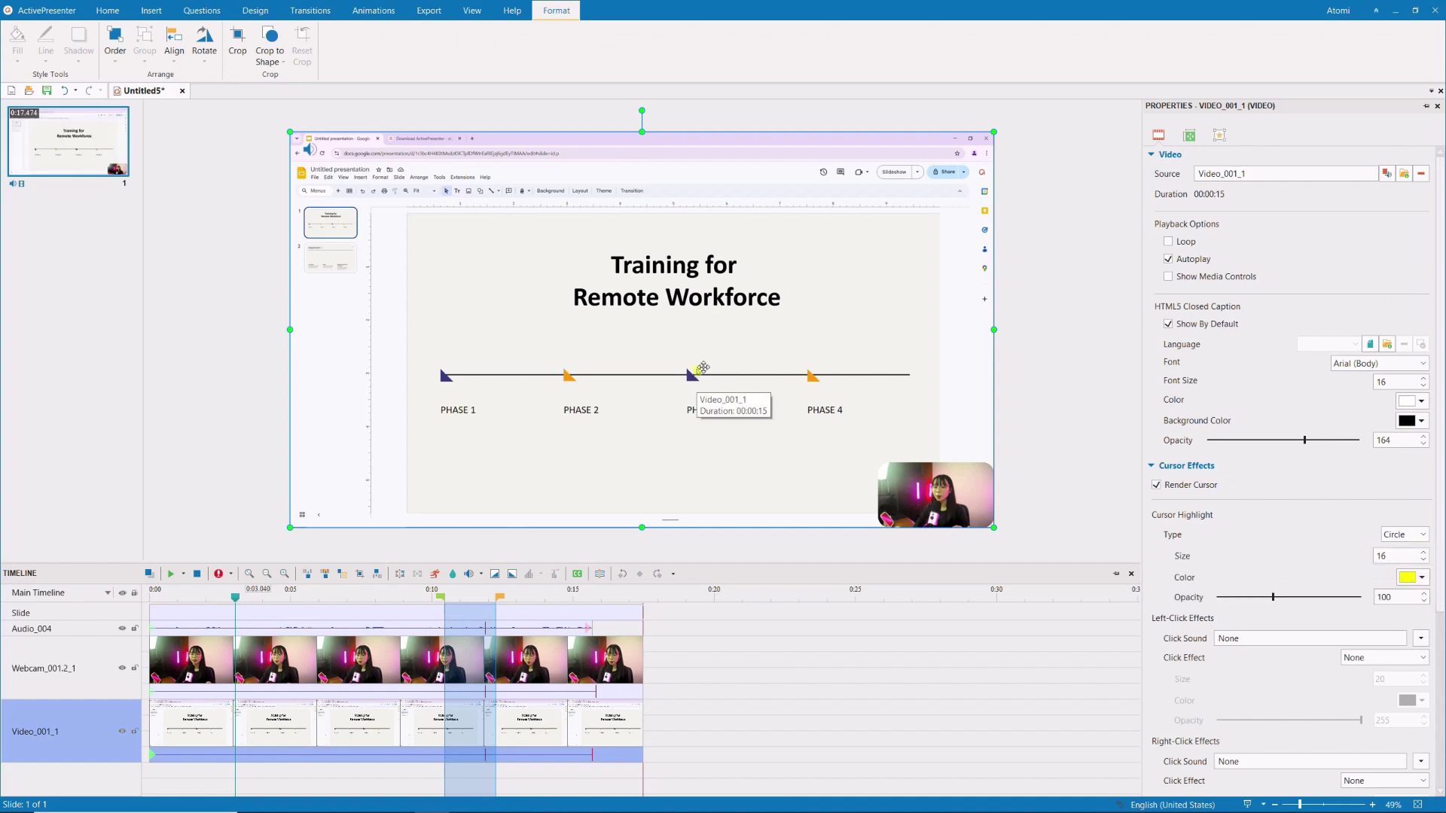
Set the cursor highlight size to 86 and the left-click sound to Mouse Click 1
drag(1387, 557, 1354, 558)
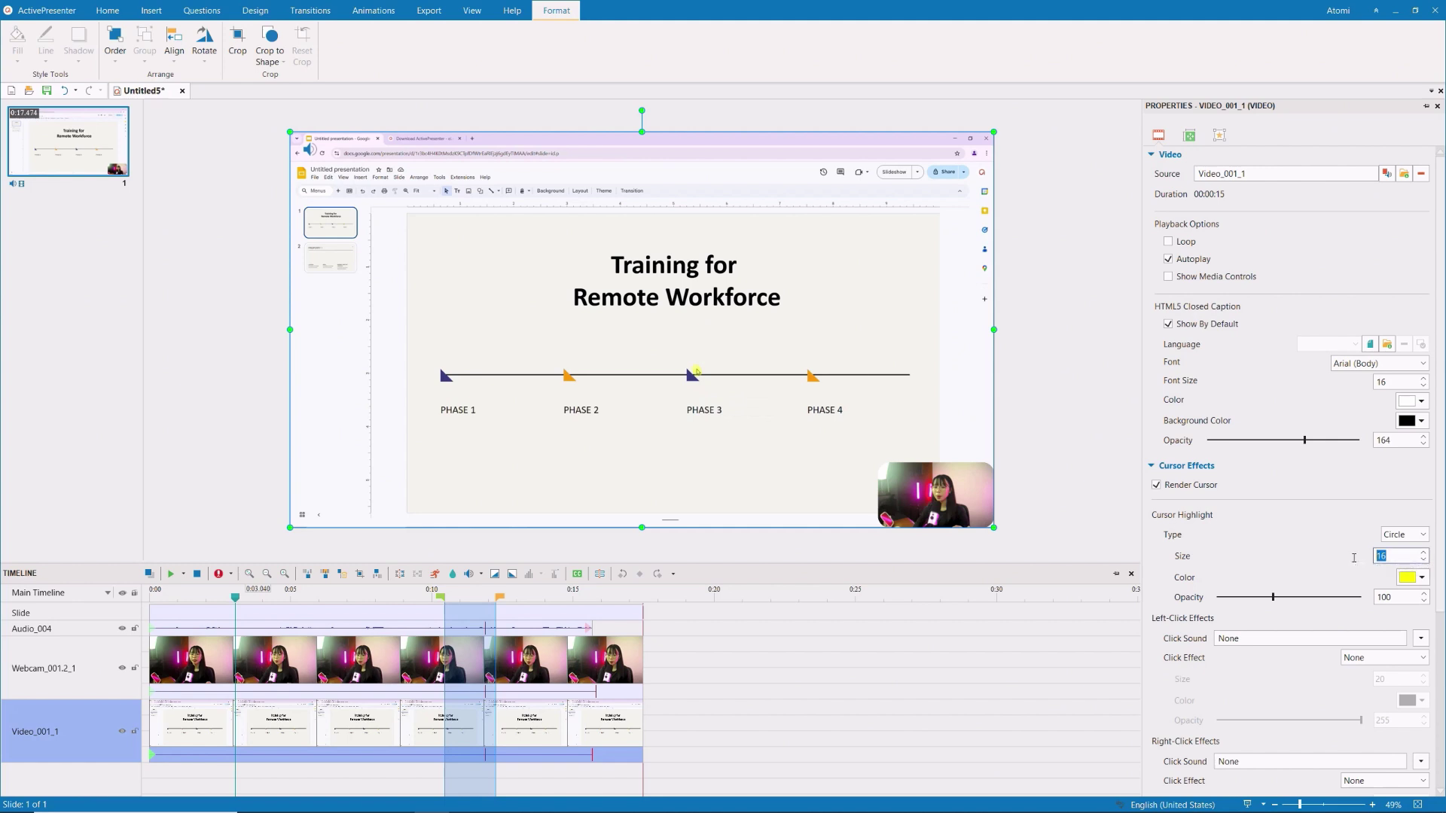
text(86)
key(Return)
click(1420, 638)
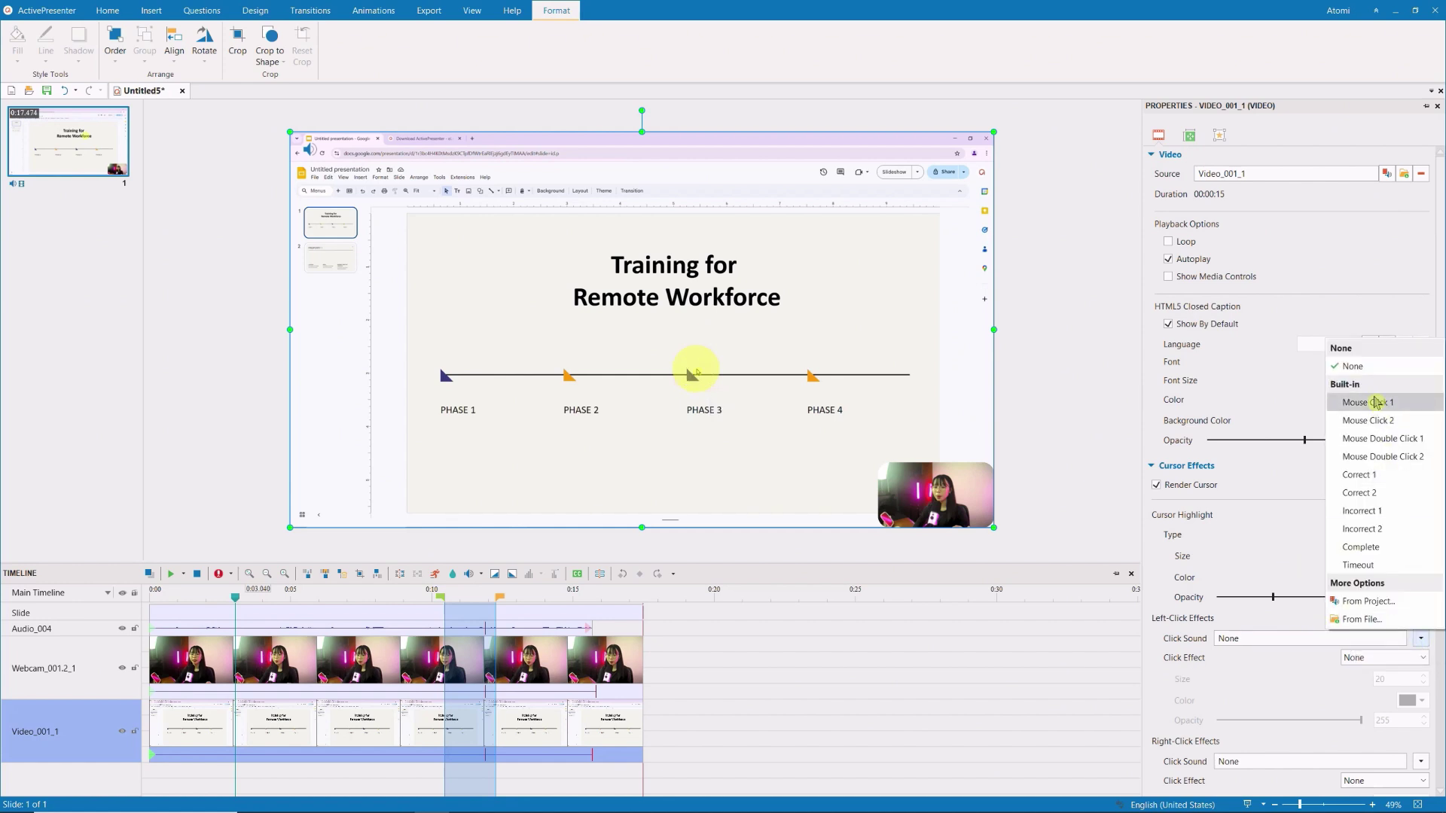
click(1376, 403)
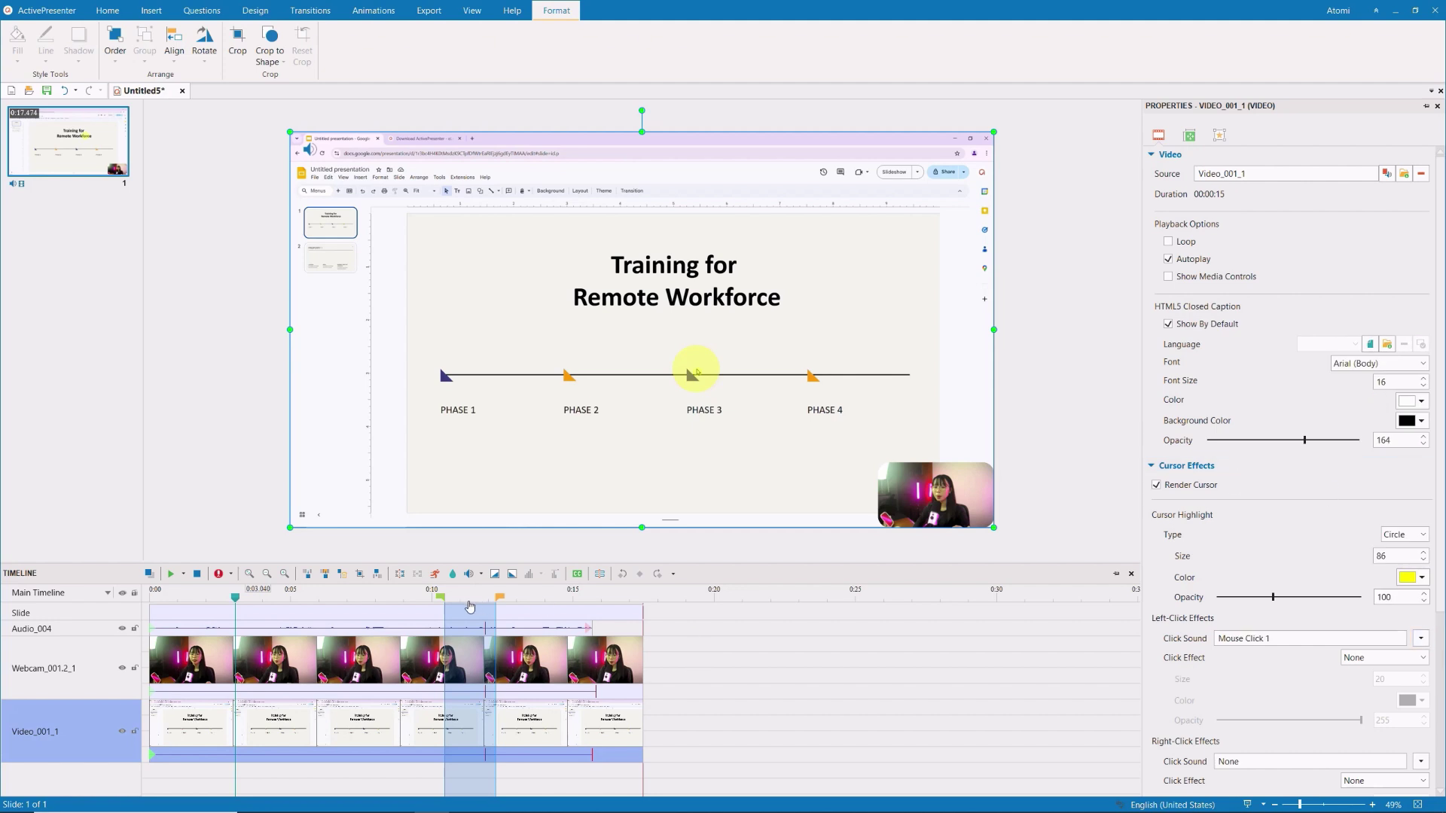
Split the slide at 0:10.460 on the zoomed timeline and show Slide 1's timeline
click(469, 606)
scroll(470, 606, up, 2)
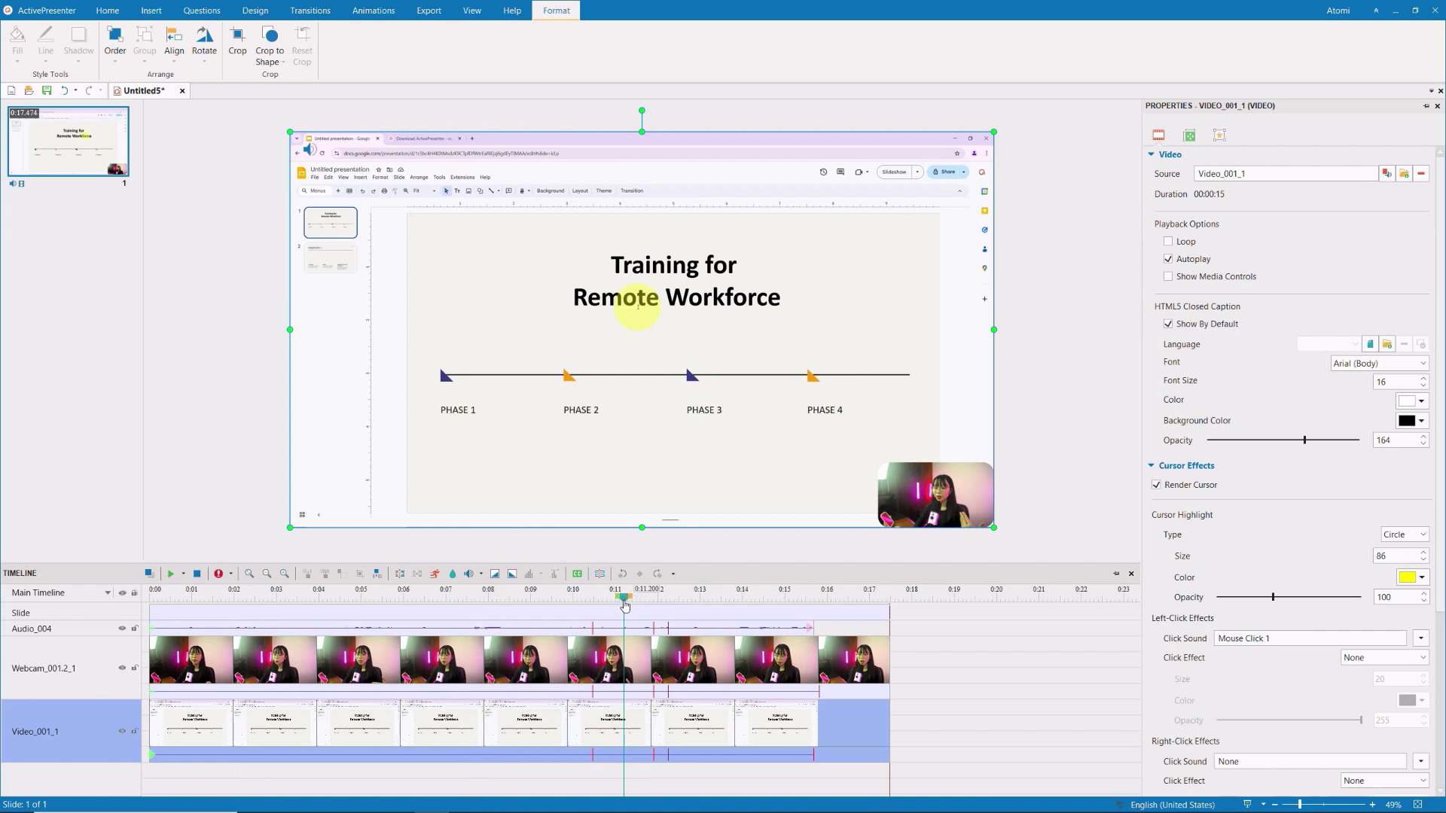
drag(624, 606, 595, 617)
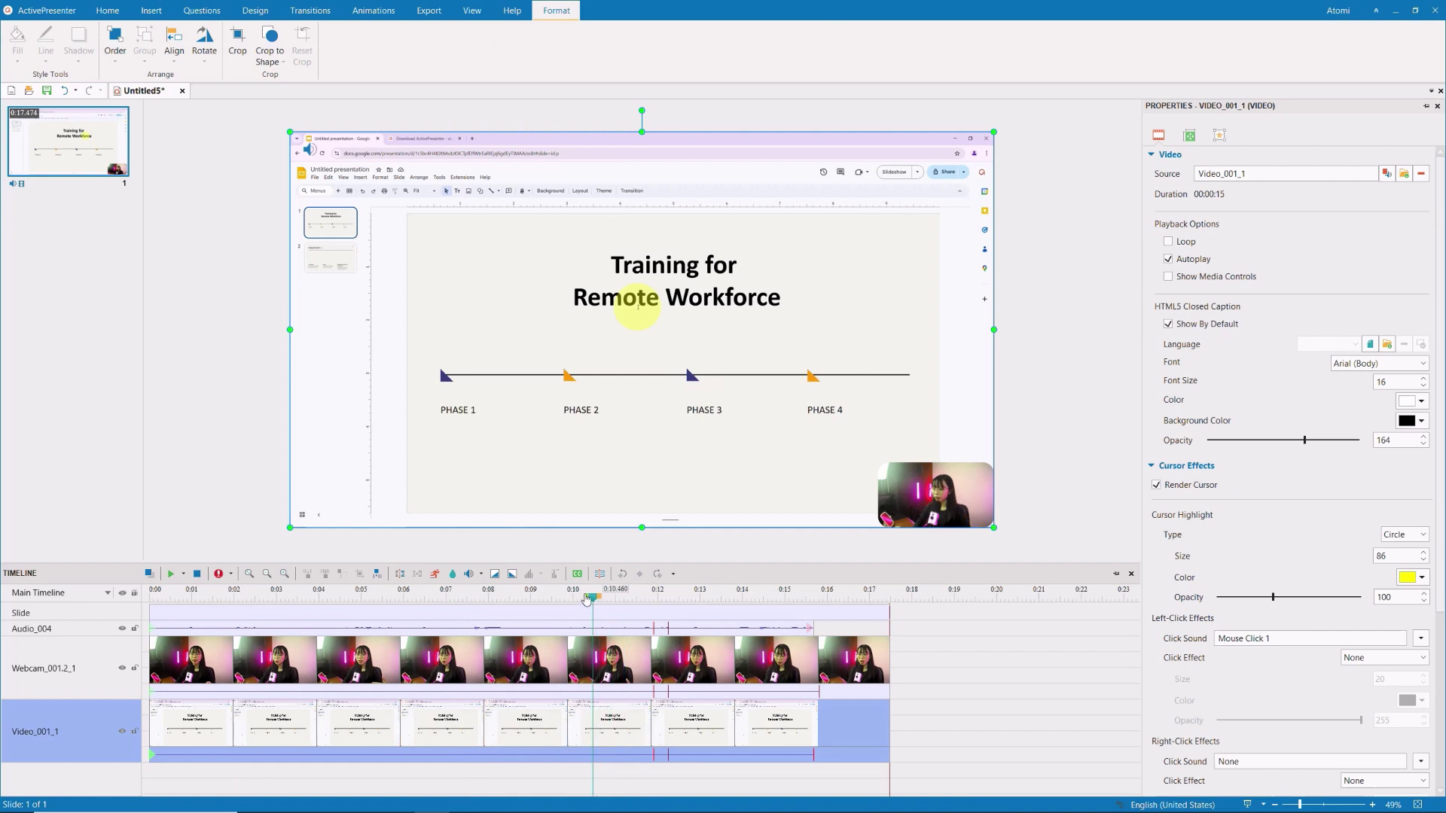
click(600, 577)
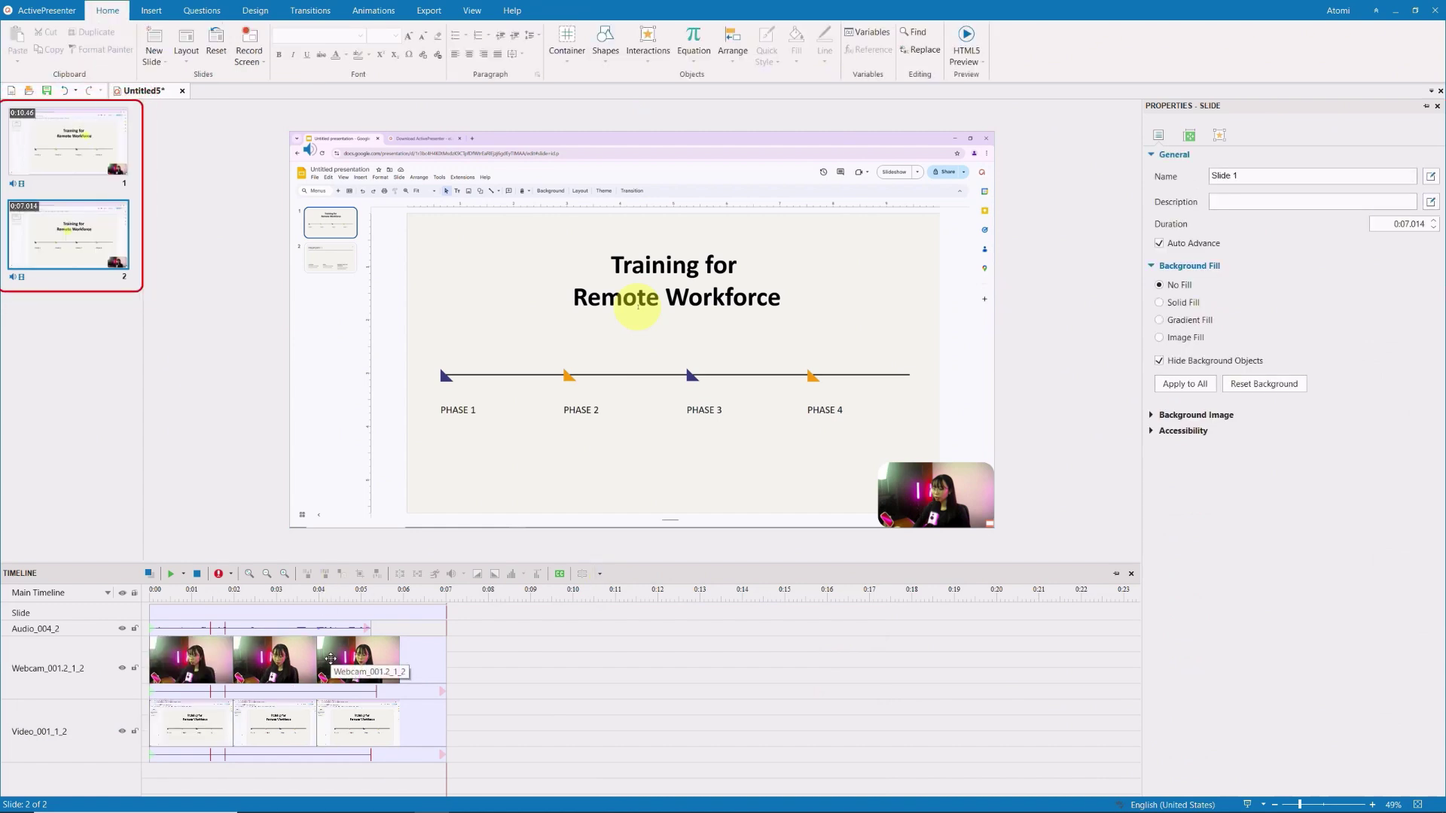
click(88, 147)
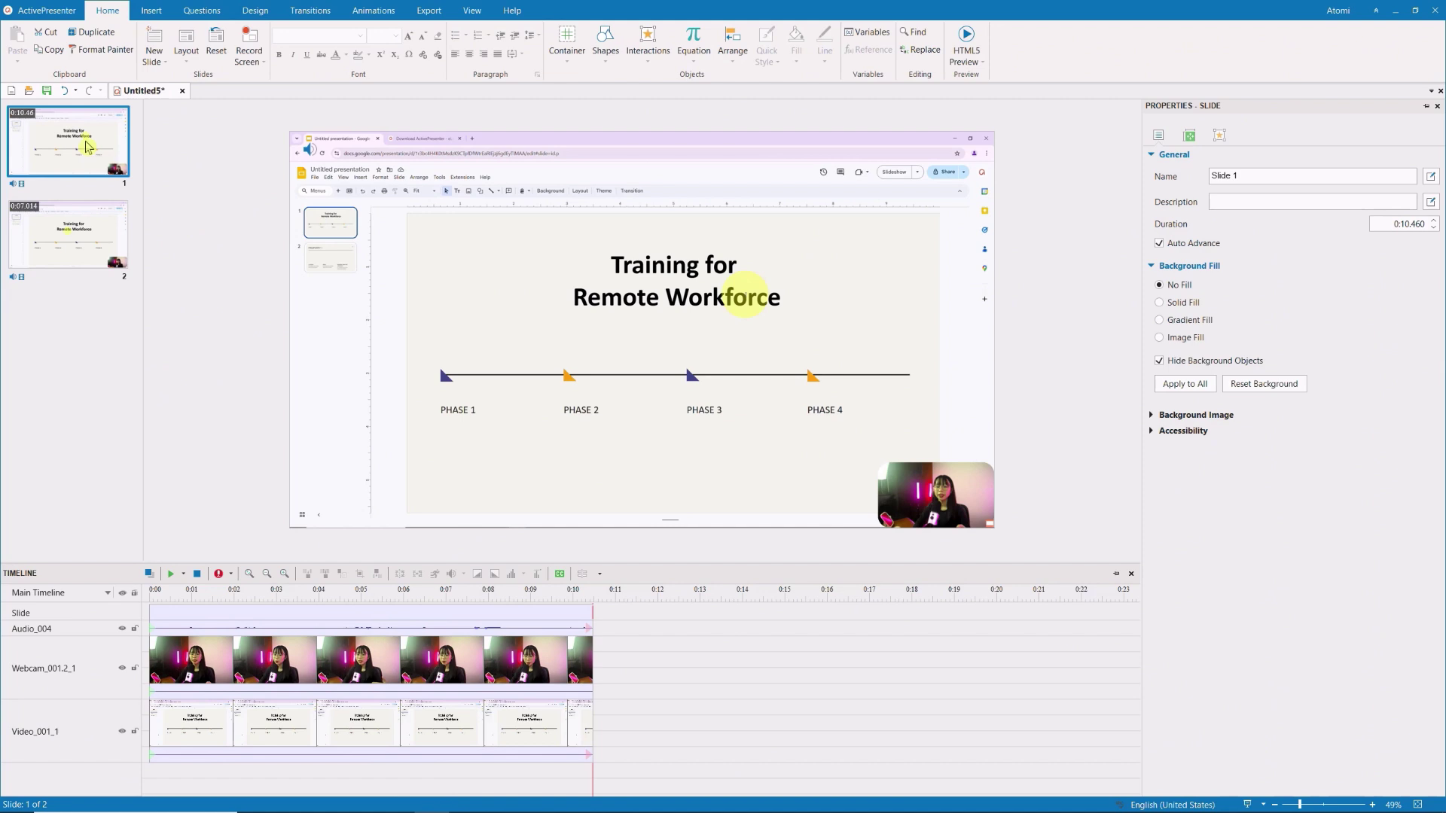
Choose Save Slide As Video for Slide 1 to open the Export To Video dialog
right_click(88, 144)
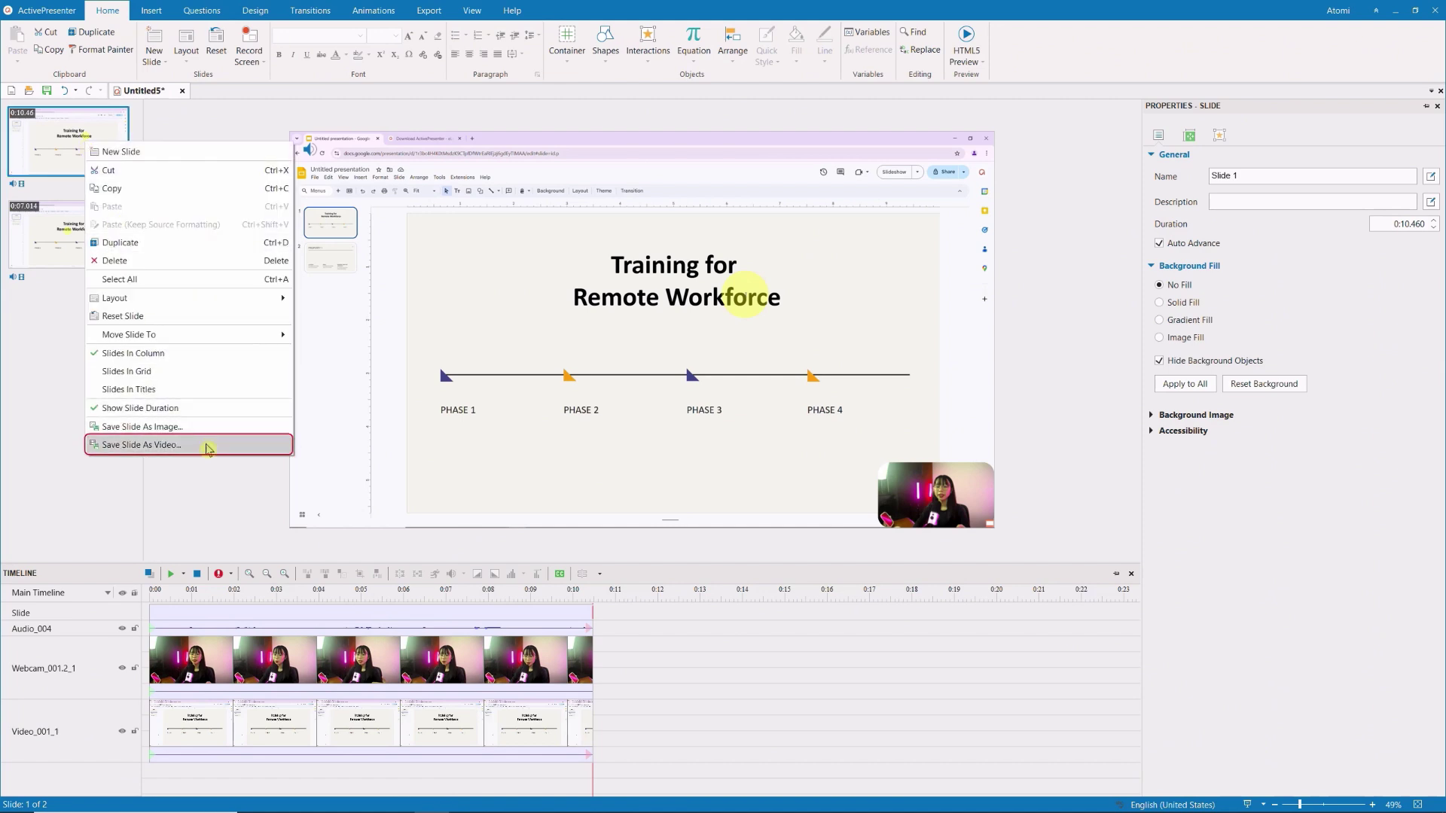
click(209, 446)
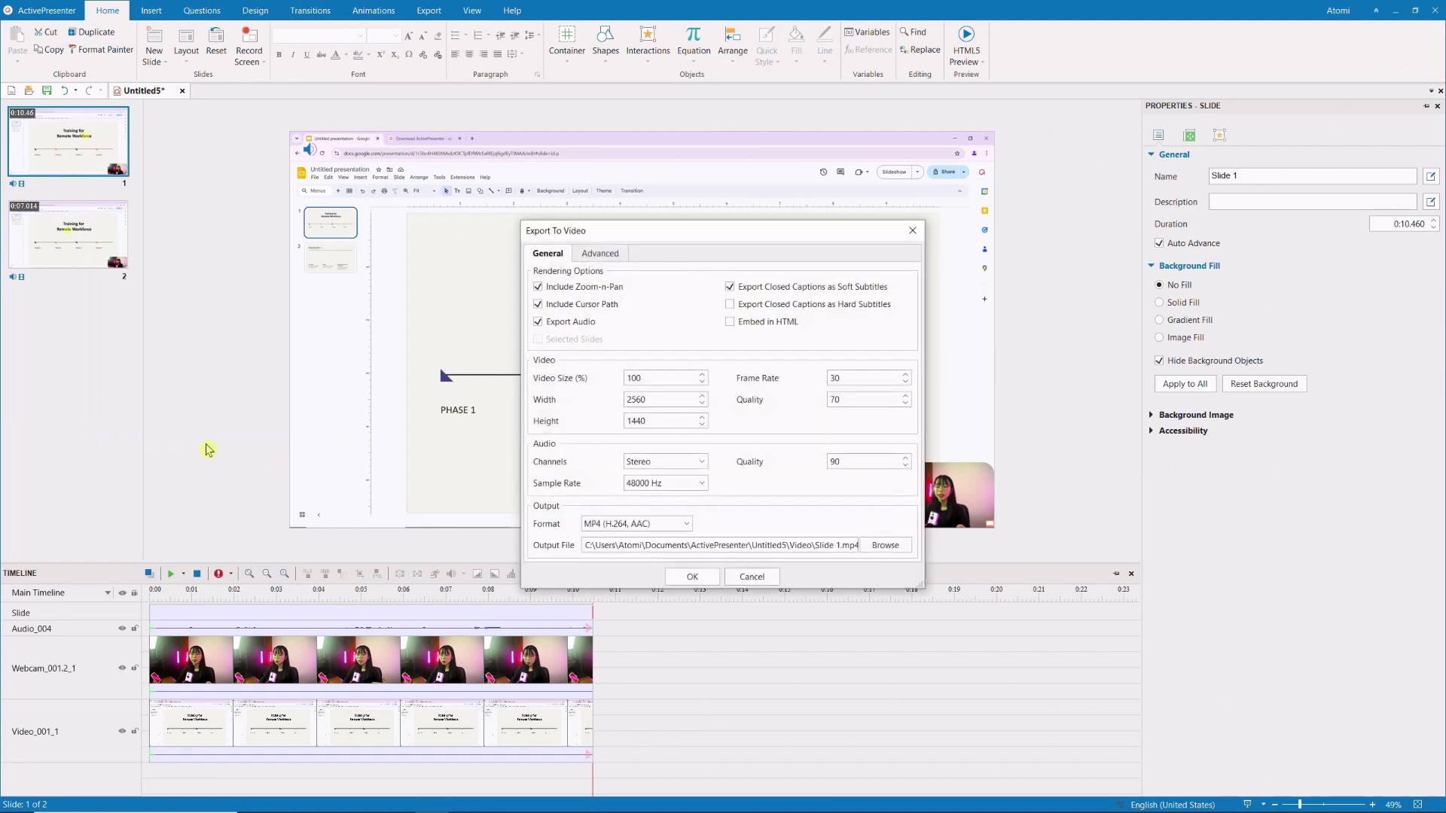